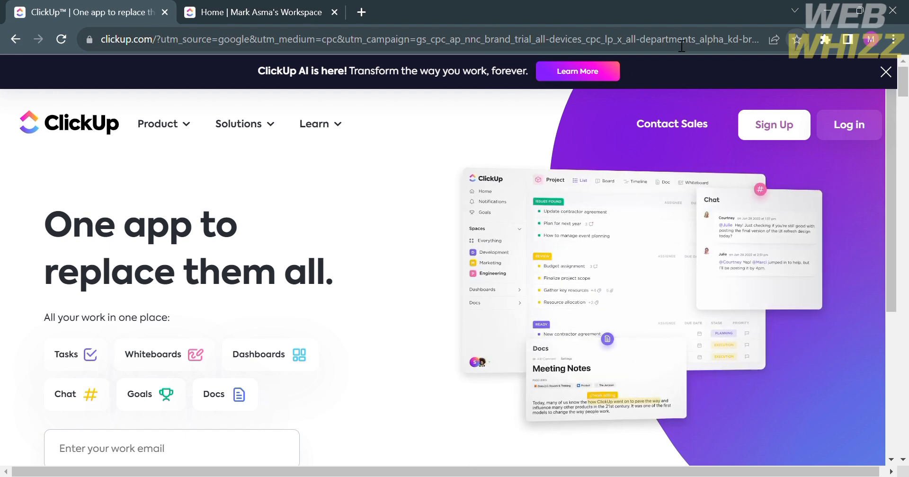
- Look through the ClickUp homepage from the AI section down to the footer links, and open the free sign-up form
scroll(438, 256, down, 10)
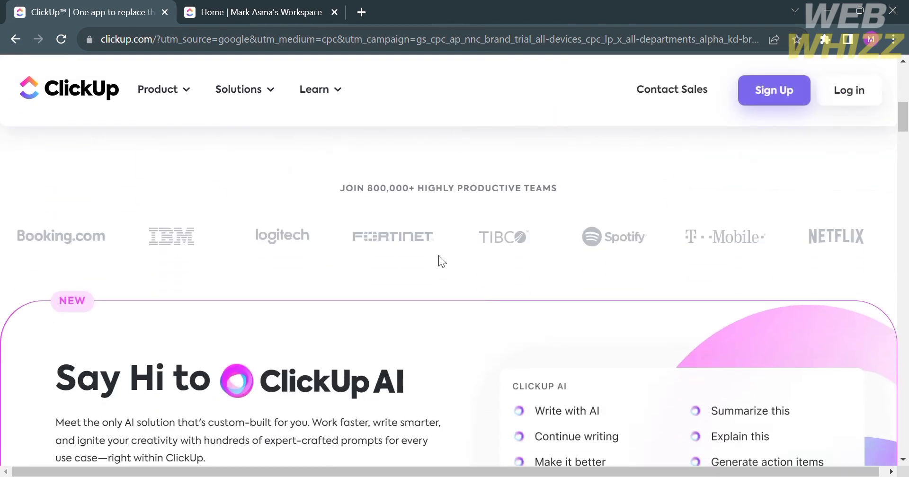
scroll(439, 256, down, 5)
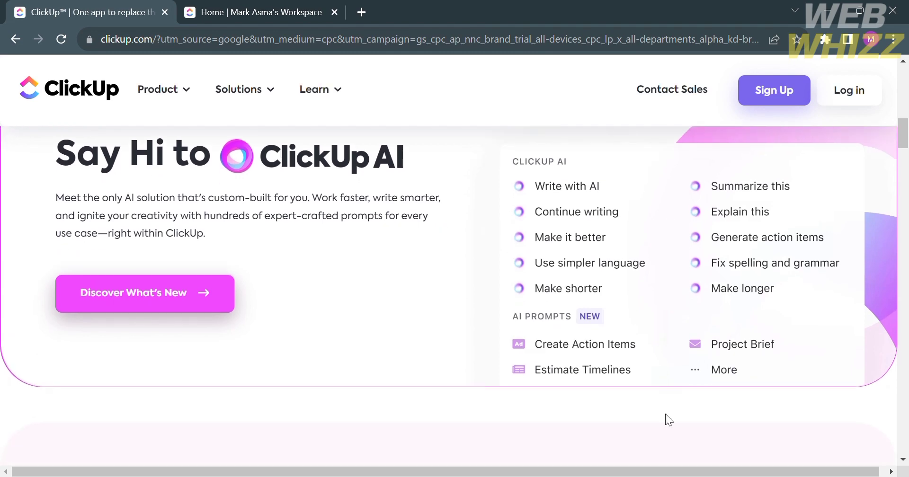
scroll(666, 420, down, 8)
scroll(575, 237, up, 4)
scroll(349, 349, down, 10)
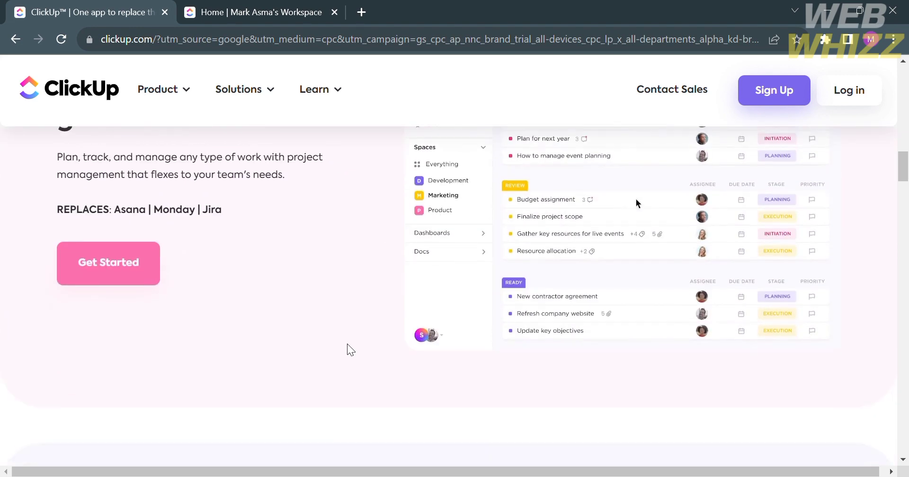
scroll(347, 344, down, 10)
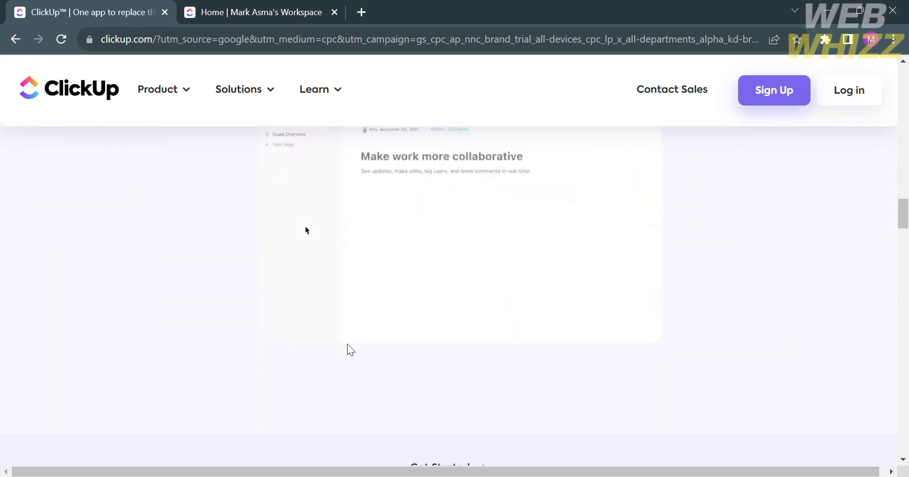
scroll(347, 345, down, 10)
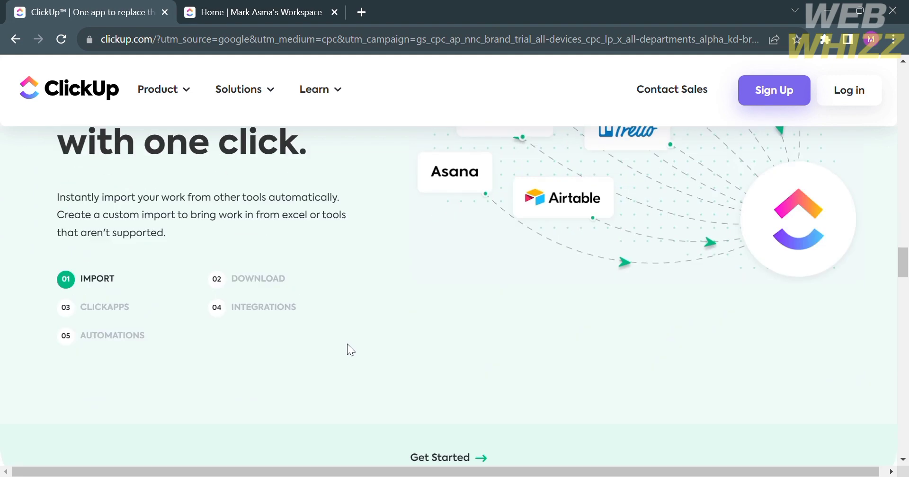
scroll(347, 344, down, 10)
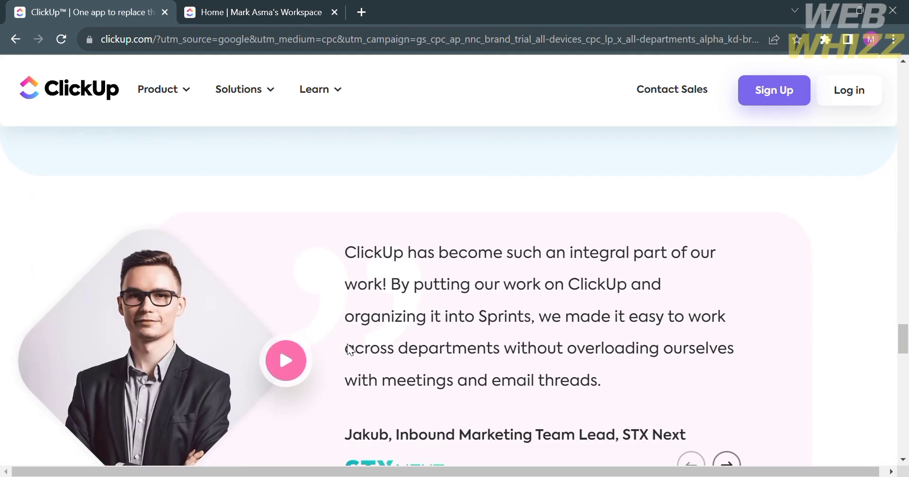
scroll(347, 344, down, 10)
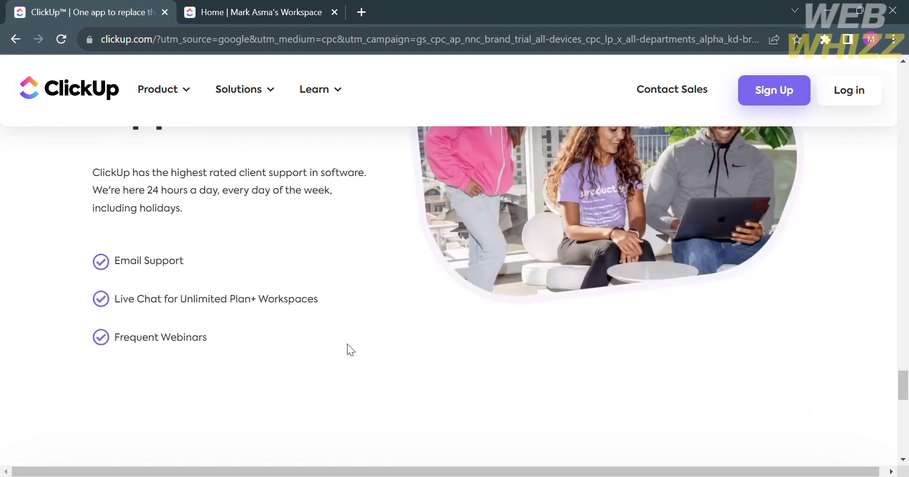
scroll(347, 344, down, 6)
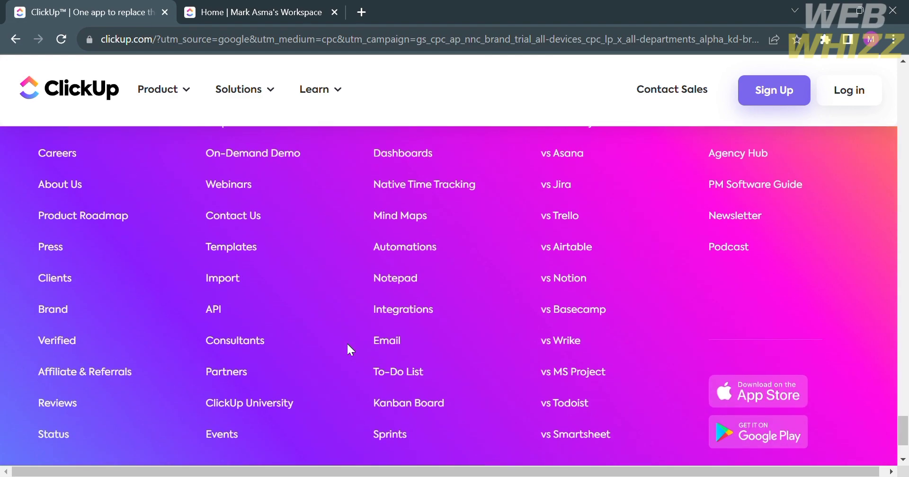
scroll(347, 344, up, 4)
scroll(348, 345, up, 20)
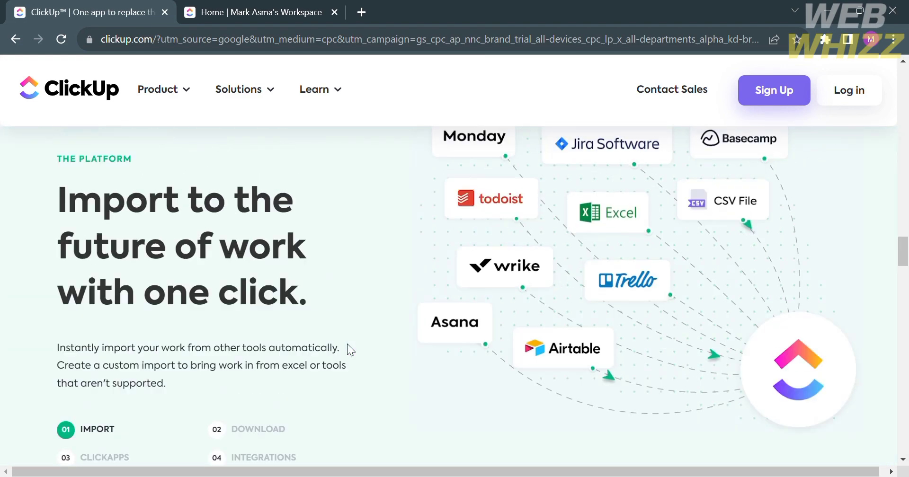
scroll(348, 343, up, 10)
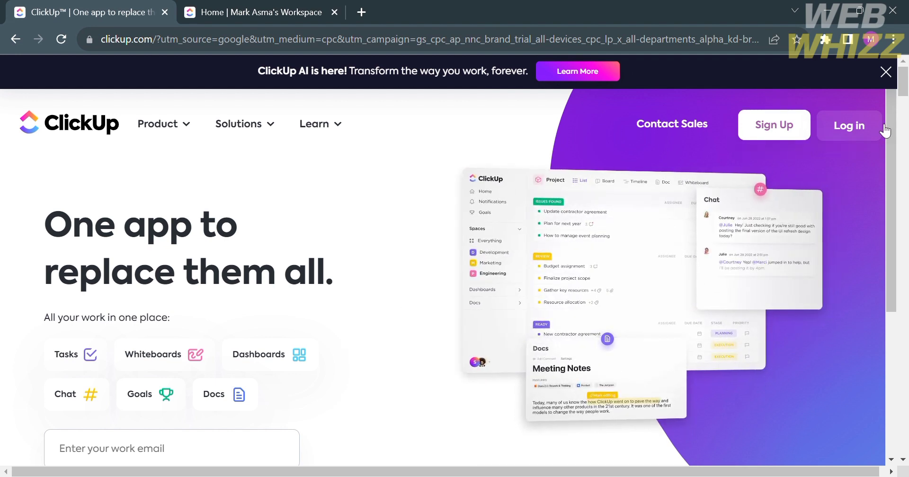
click(807, 134)
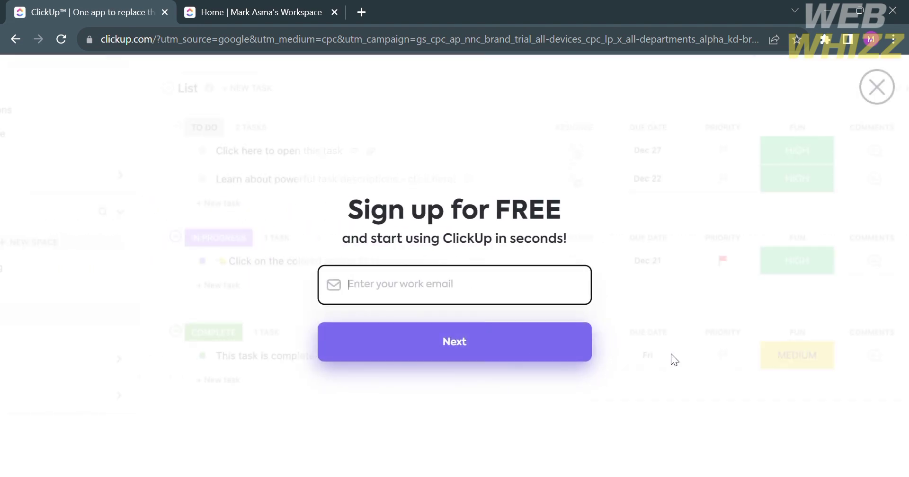
- Switch to the signed-in workspace and compare the Unlimited, Business, Business Plus and Enterprise upgrade plans and their features
click(261, 6)
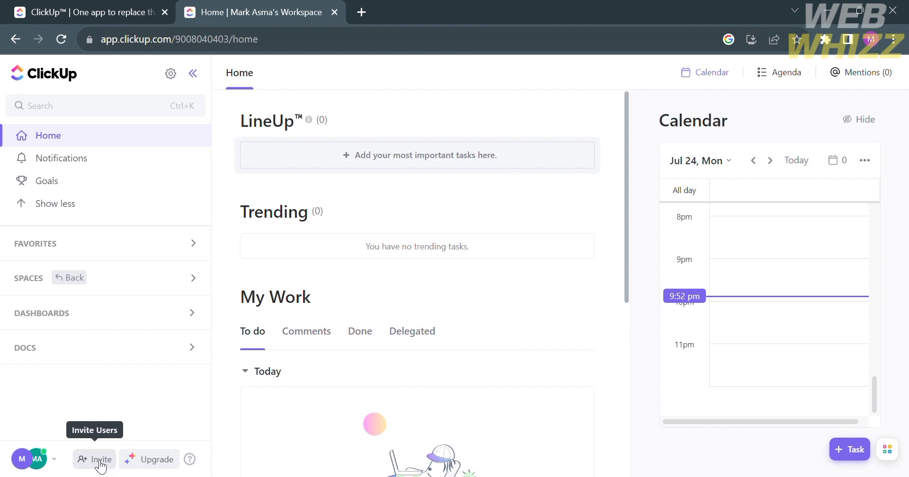
click(148, 459)
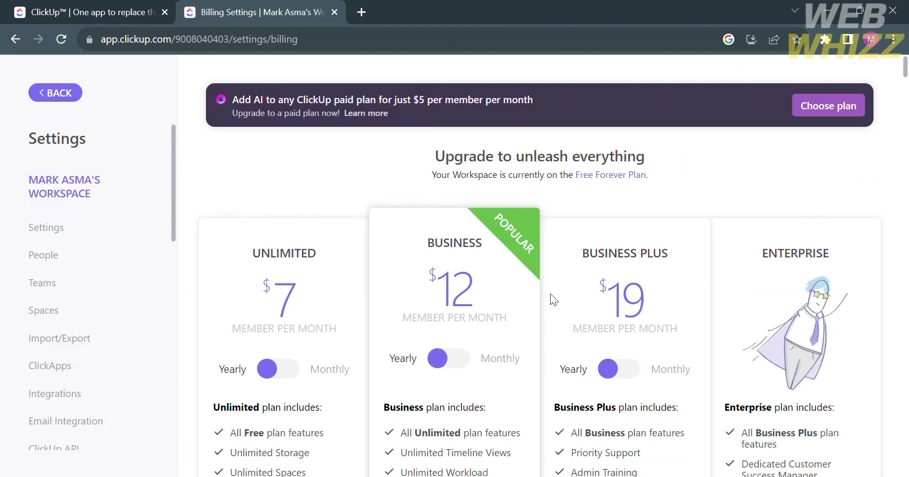
scroll(381, 324, down, 4)
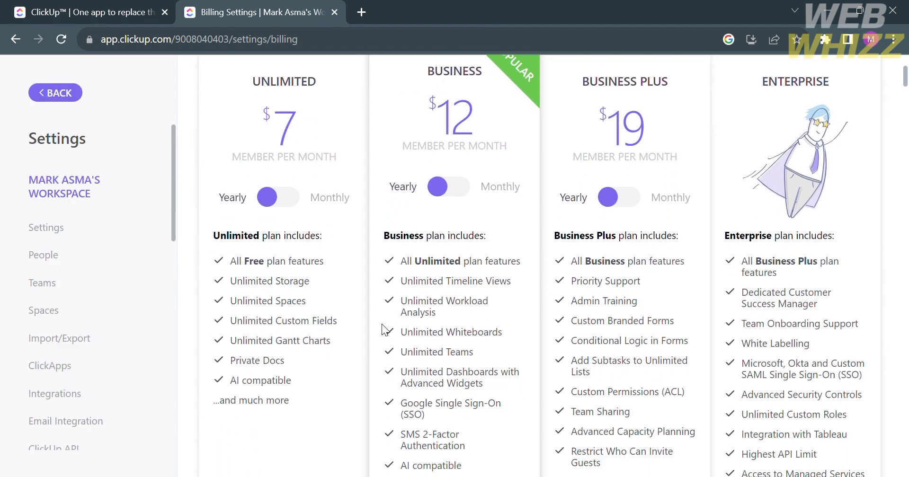
scroll(316, 148, up, 2)
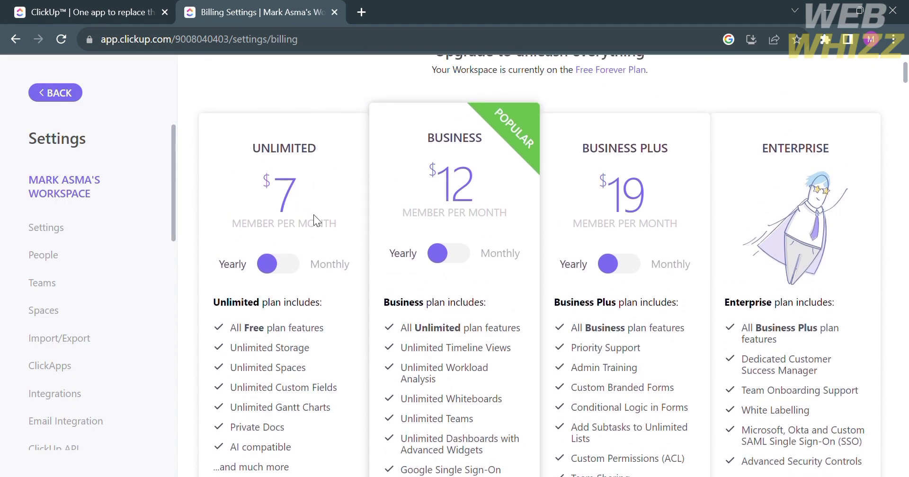
scroll(308, 260, down, 2)
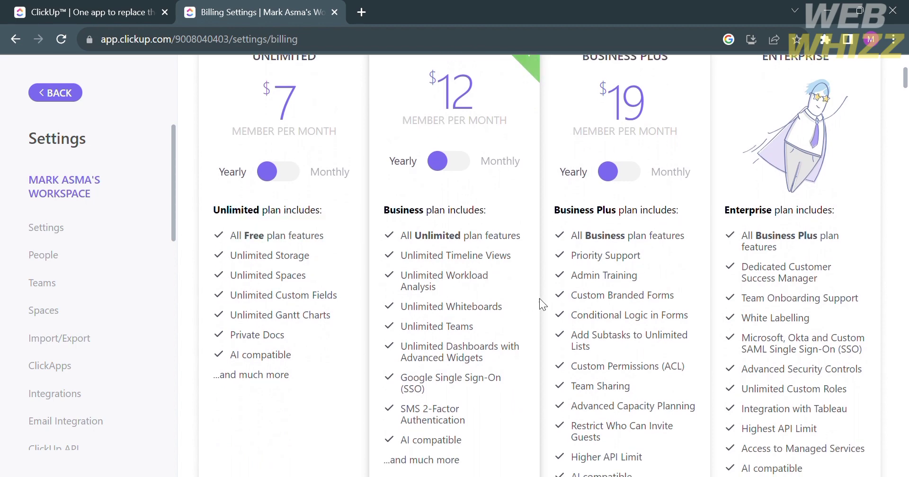
scroll(545, 298, up, 4)
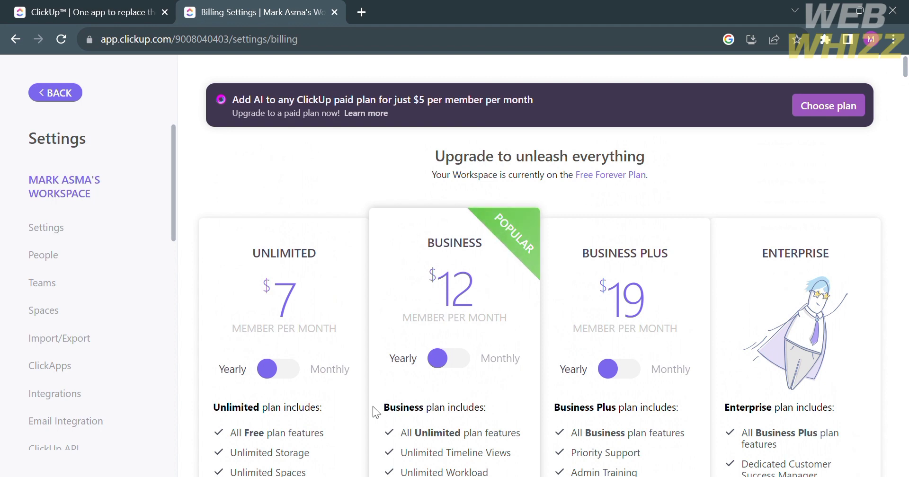
scroll(635, 341, down, 6)
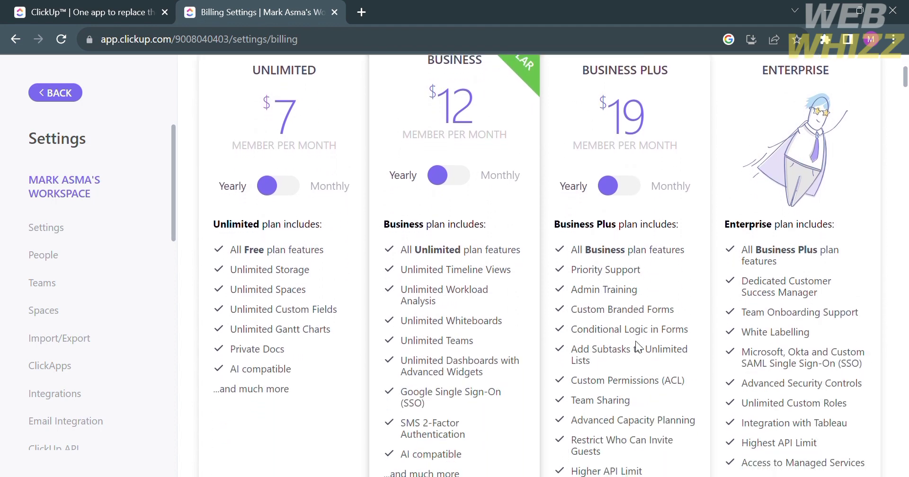
scroll(635, 340, up, 6)
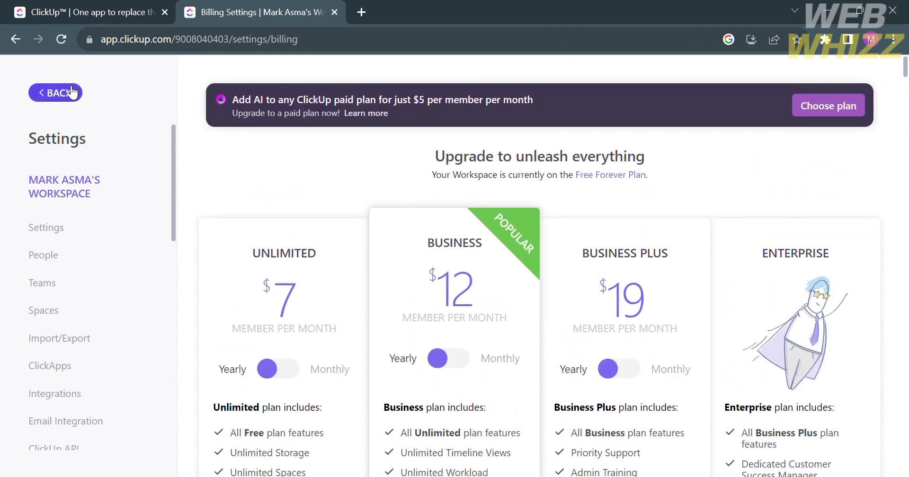
- Return from the billing settings to the workspace and review the LineUp, Trending and My Work sections on Home
click(72, 93)
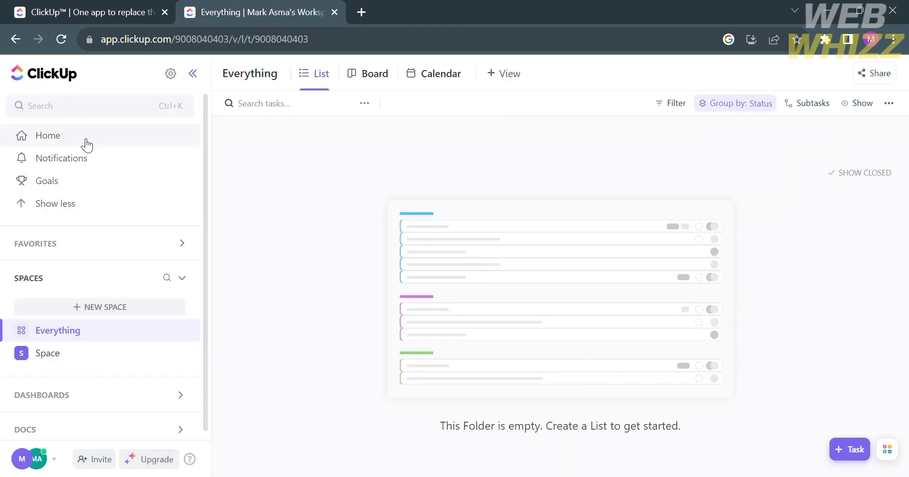
click(86, 139)
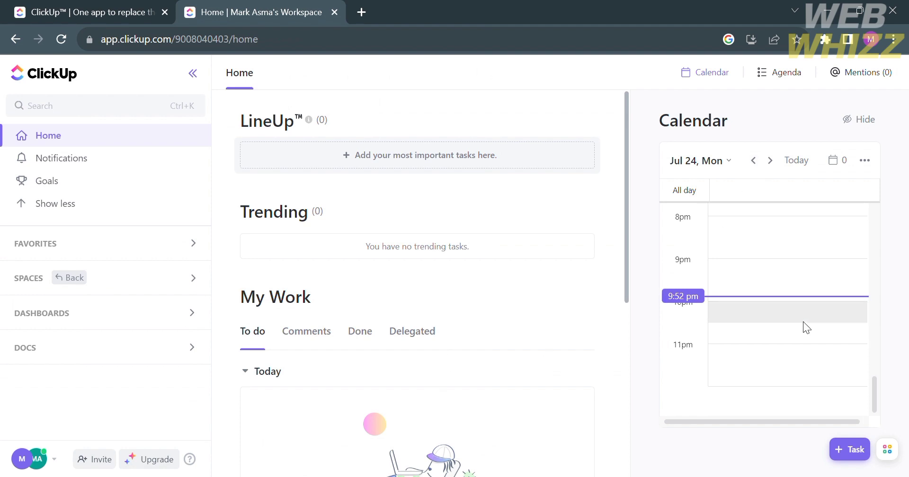
scroll(486, 317, down, 5)
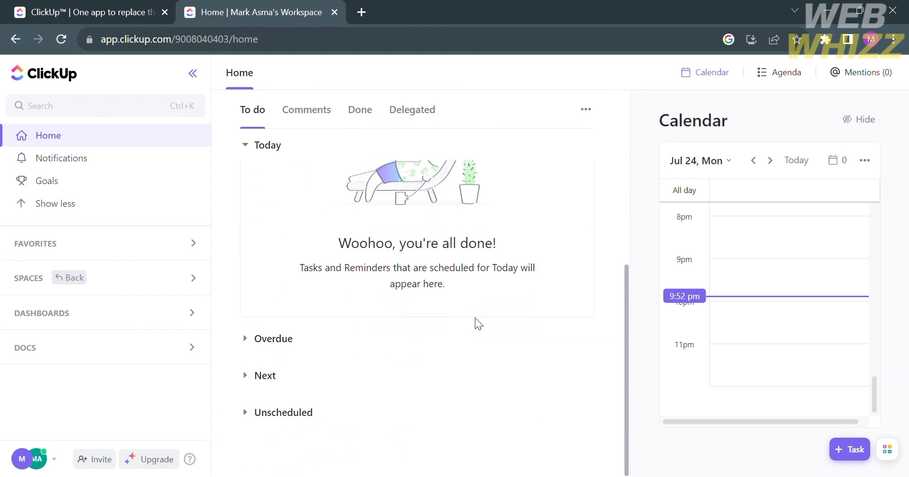
scroll(477, 321, up, 3)
scroll(476, 321, down, 5)
scroll(425, 437, up, 5)
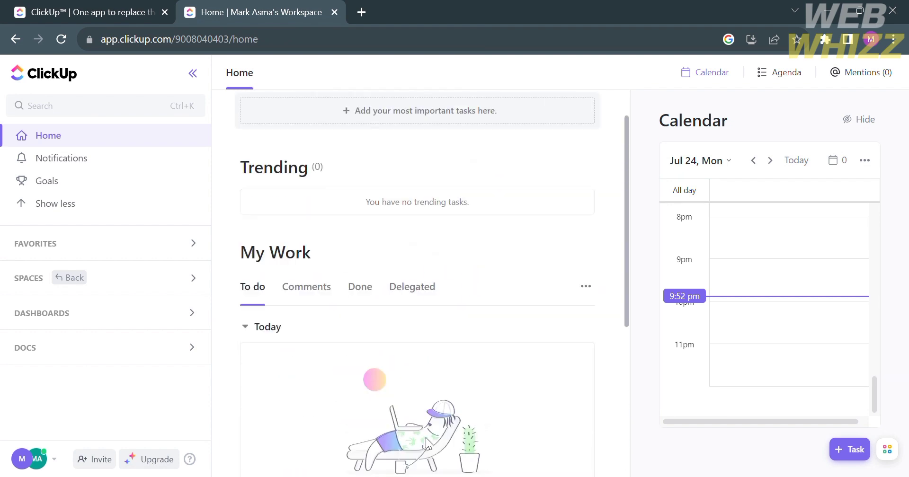
- View the Notifications page and look over the Goals page
click(108, 164)
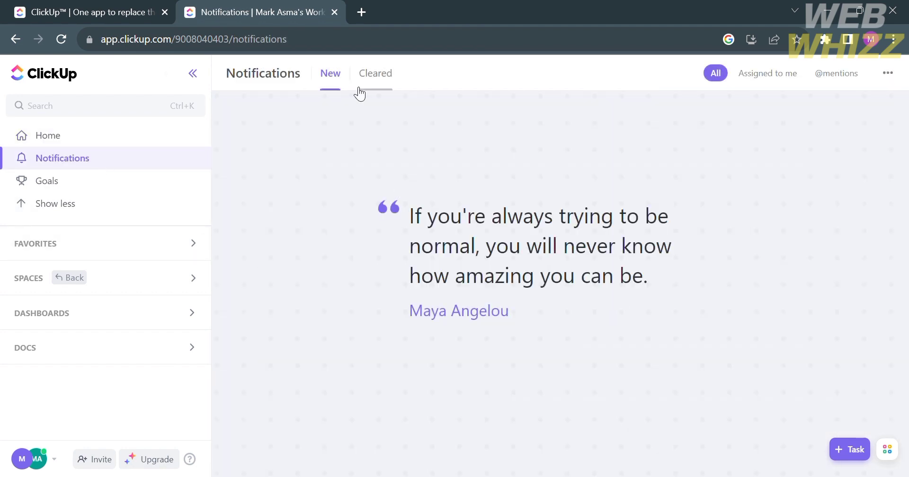
click(75, 189)
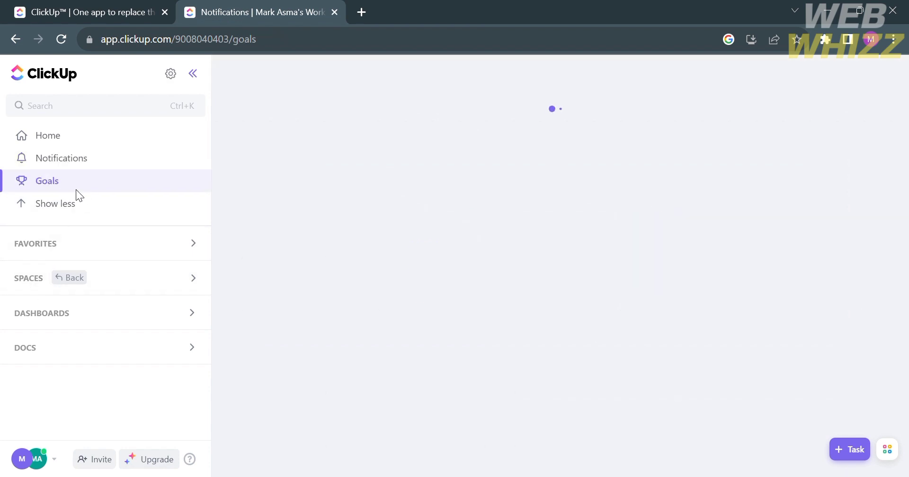
scroll(653, 257, down, 2)
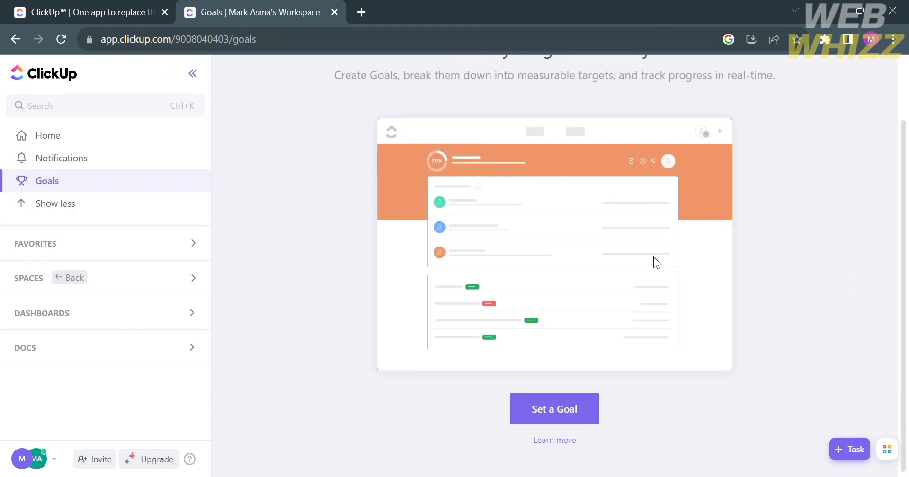
scroll(653, 257, up, 2)
scroll(653, 257, down, 2)
scroll(654, 257, up, 2)
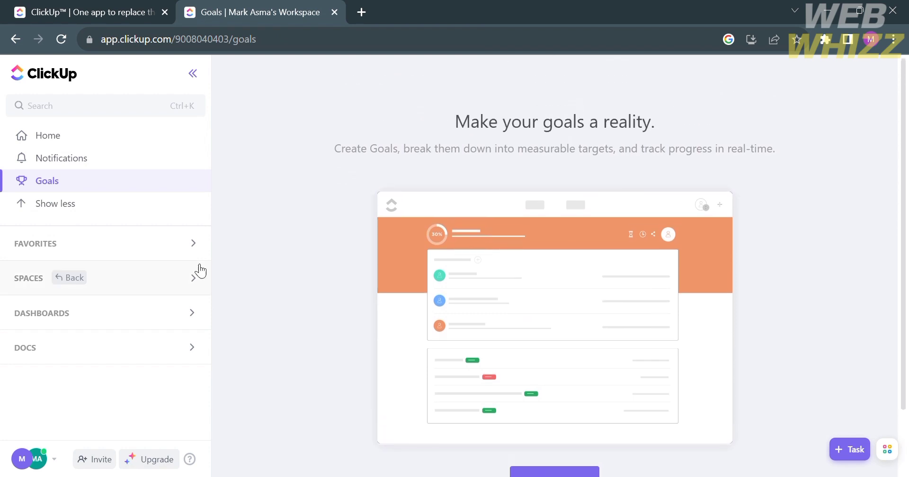
- Shorten the main navigation list and view the contents of the Favorites and Spaces sections
click(129, 211)
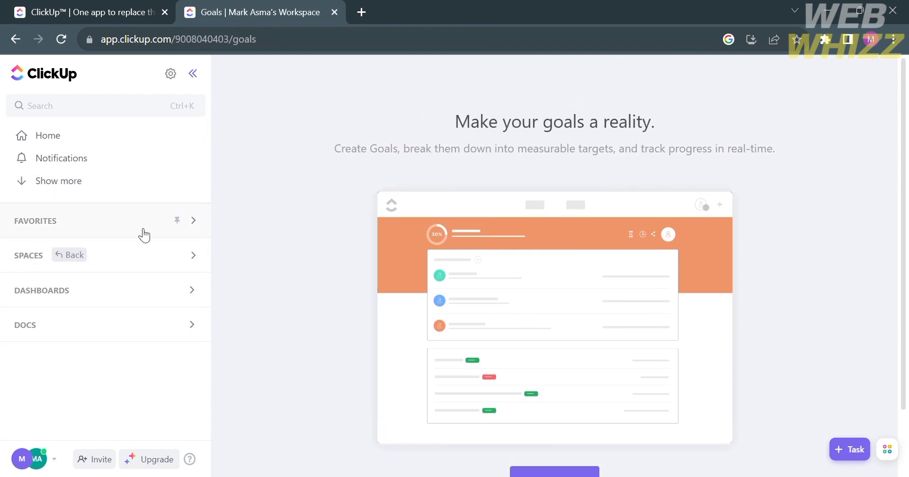
click(169, 228)
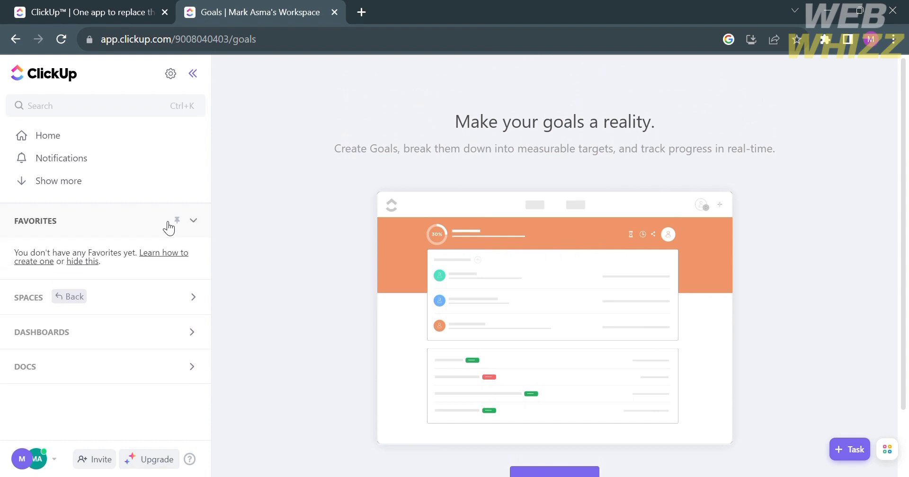
click(170, 297)
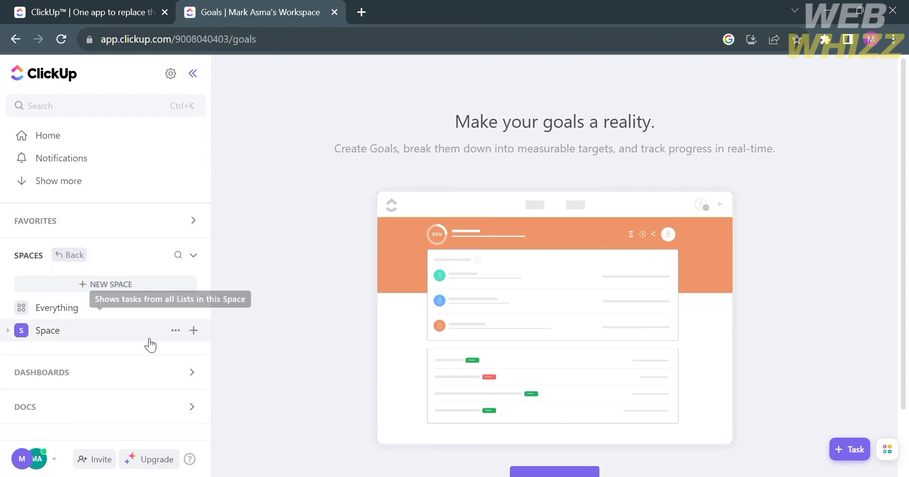
- Start creating a new Space, browse the Community Space templates, and preview the Event Planning template before returning to the blank Space form
click(149, 287)
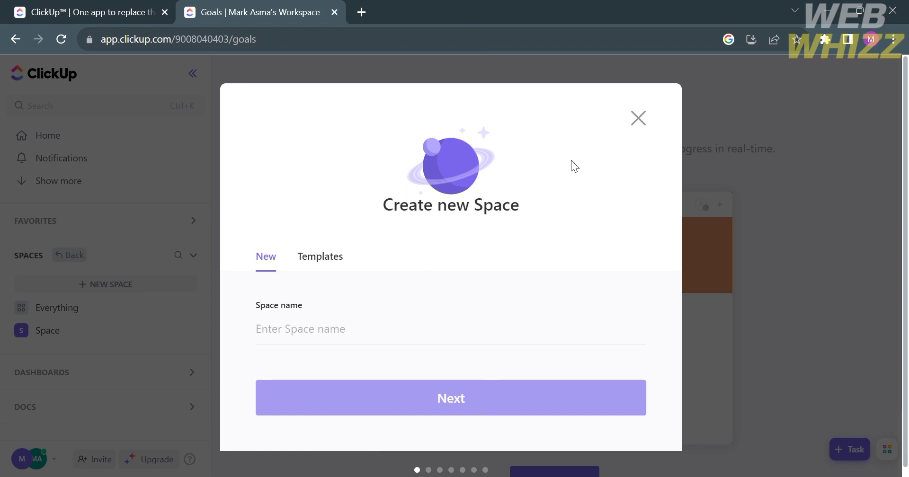
click(300, 265)
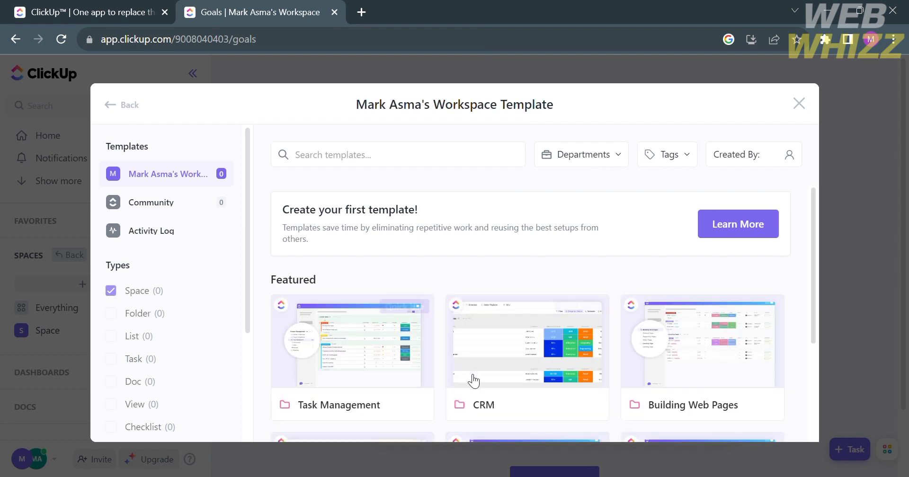
scroll(510, 359, down, 3)
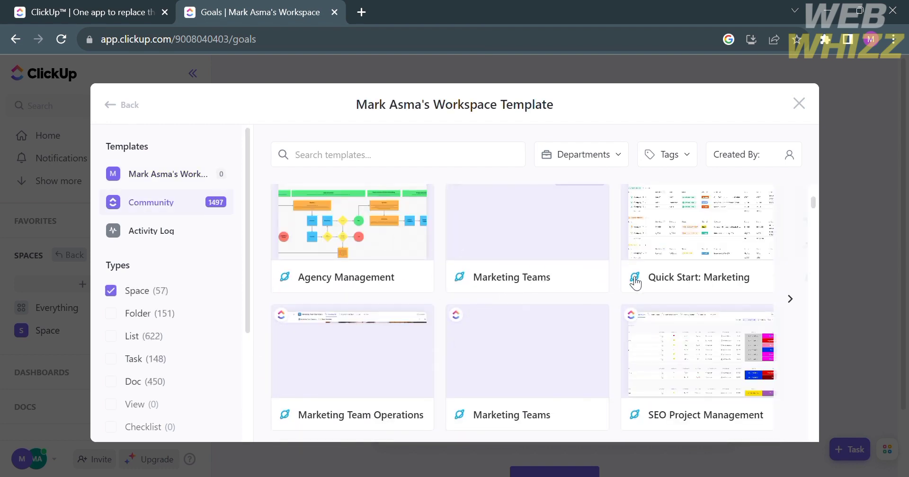
scroll(542, 362, down, 5)
scroll(542, 362, down, 2)
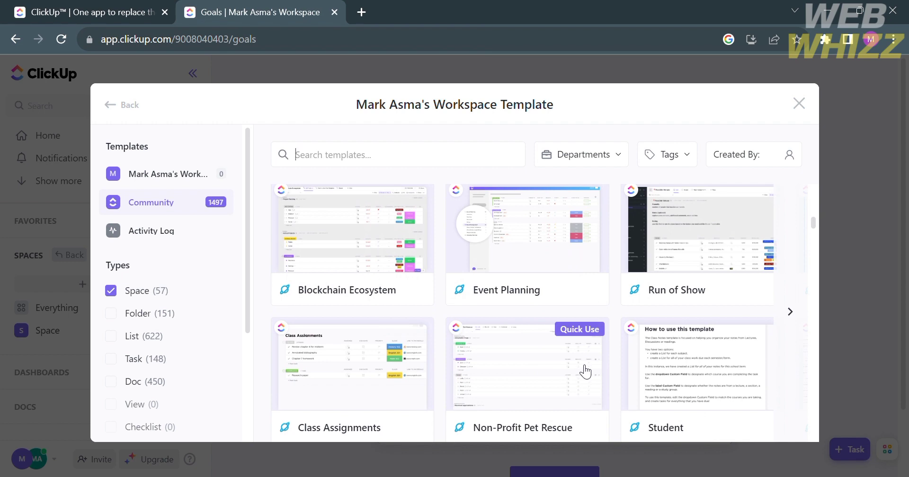
scroll(582, 371, up, 3)
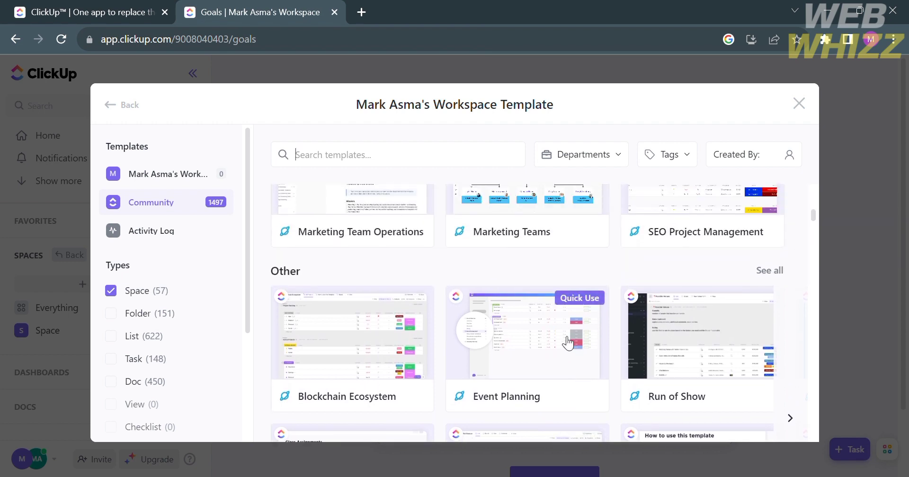
click(568, 343)
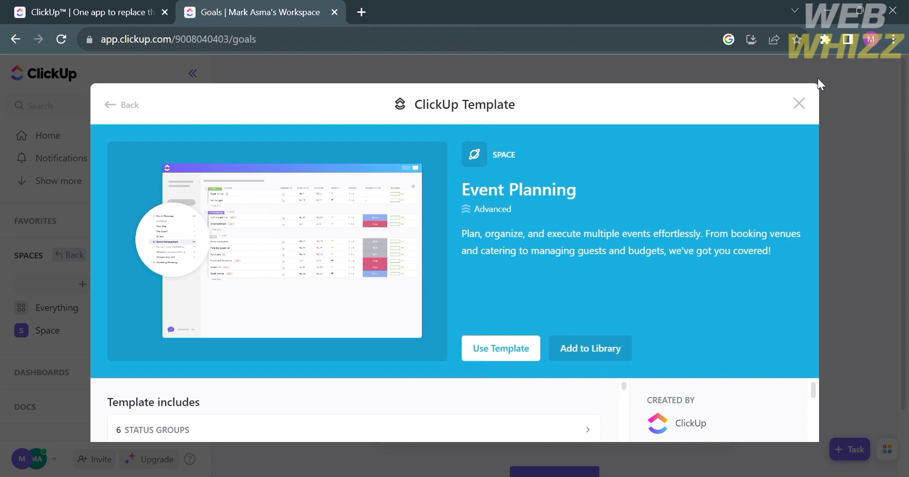
click(126, 105)
click(126, 102)
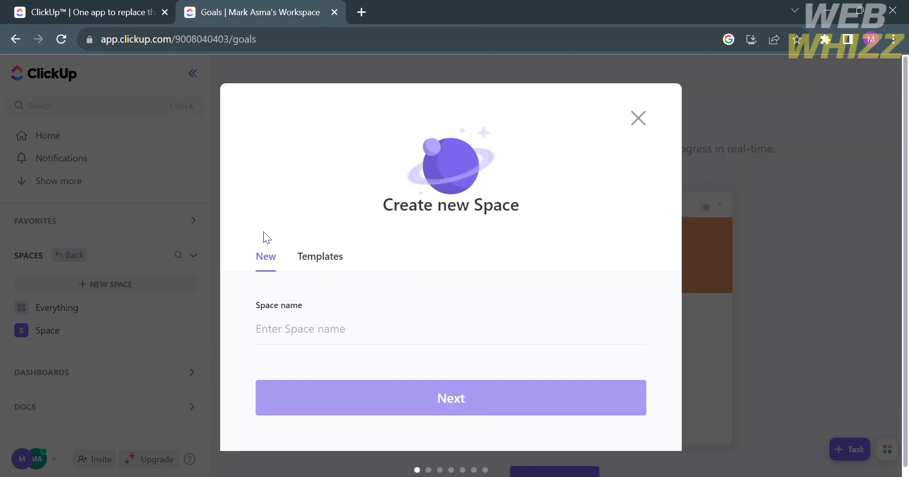
- Name the new Space Video Tutorial and proceed to its color and avatar settings
click(326, 341)
text(Video Tutorial)
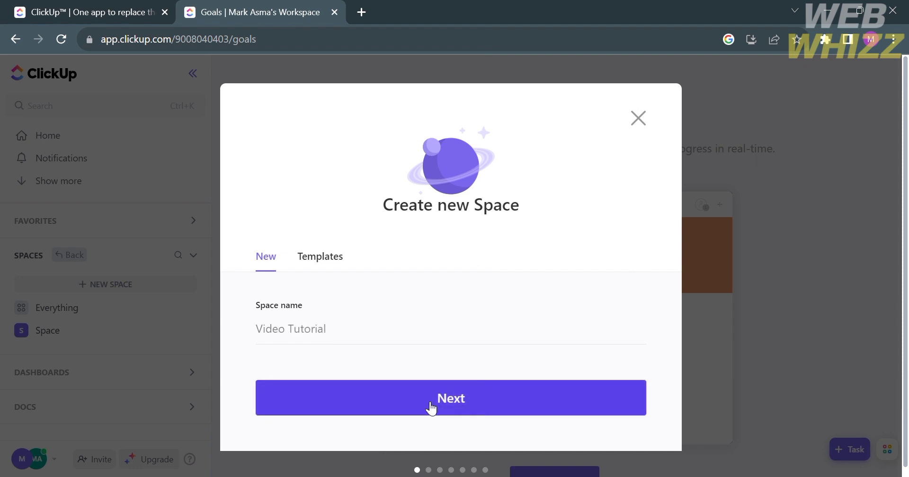
click(428, 405)
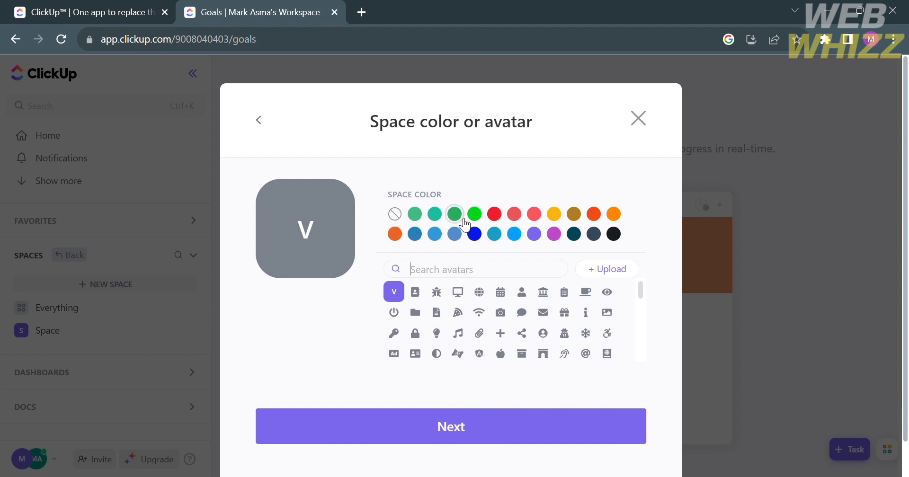
- Give the Video Tutorial Space the first green color and the person icon as its avatar
click(418, 217)
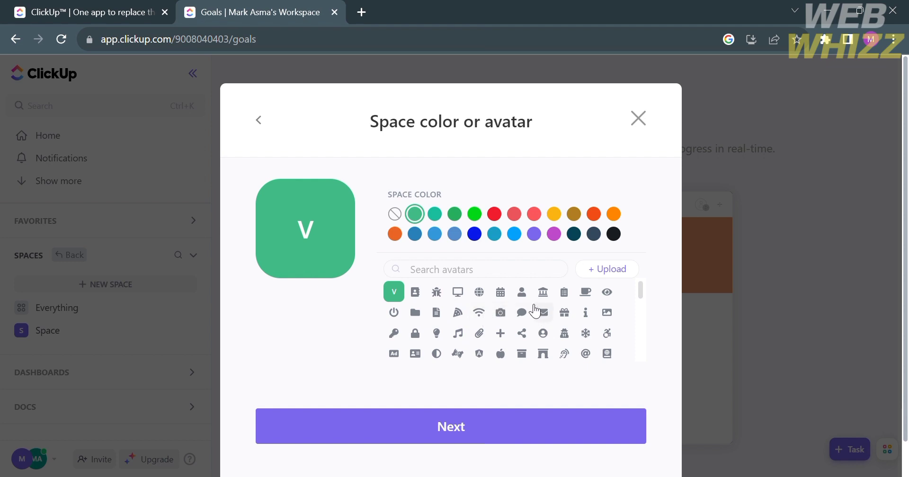
click(522, 292)
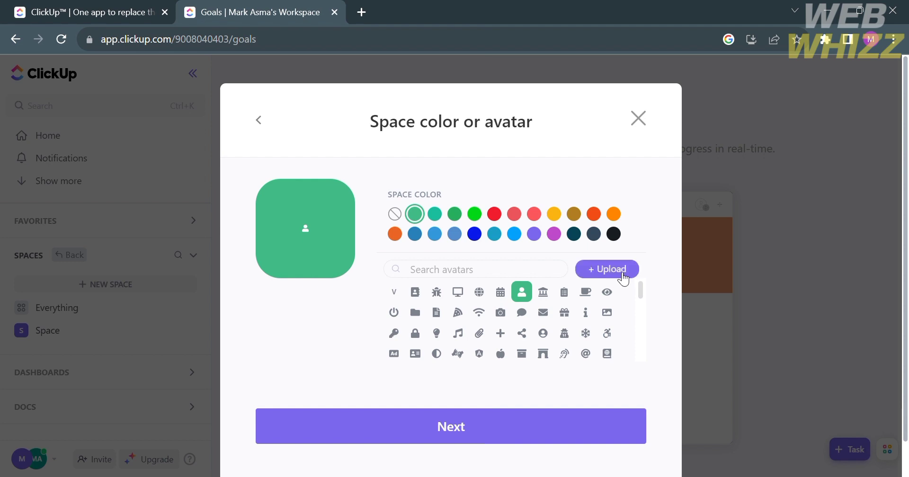
click(587, 436)
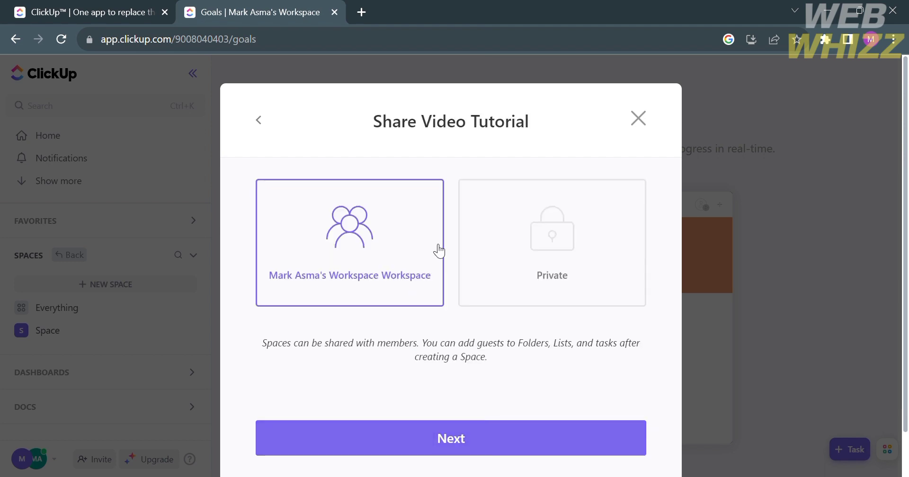
- Look at the Private sharing option, but share the Video Tutorial Space with the whole workspace
click(553, 274)
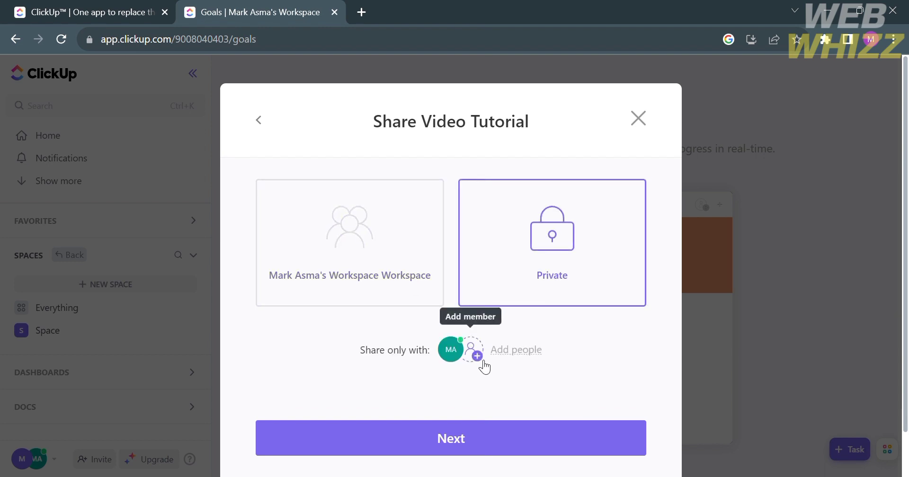
click(345, 200)
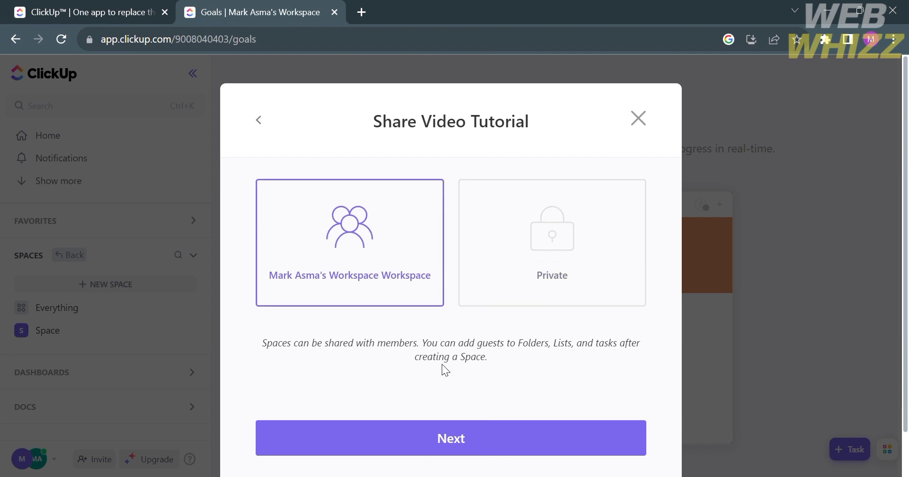
click(588, 437)
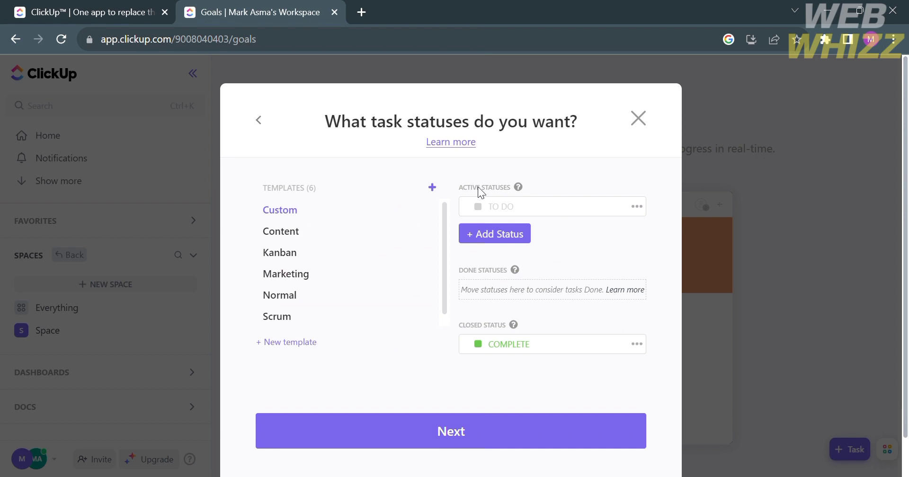
- Try adding a custom active status, but use the Content template for the Space's task statuses
click(518, 235)
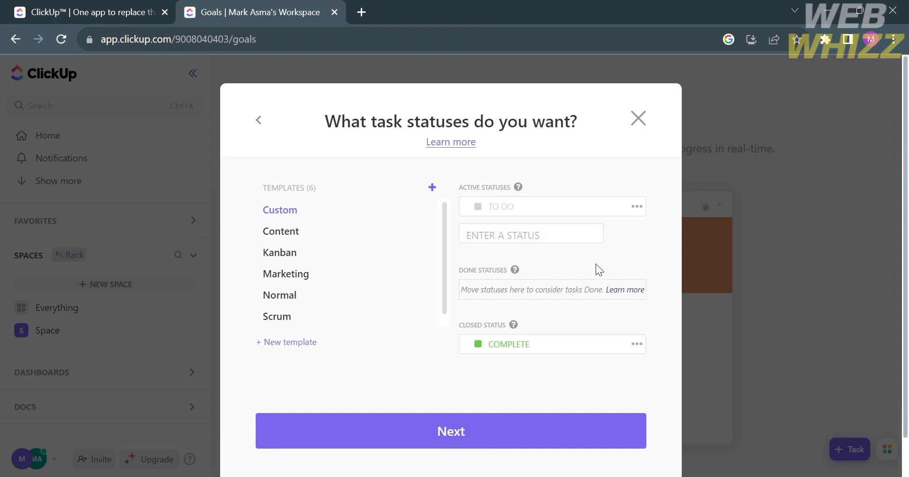
text(IN)
click(280, 231)
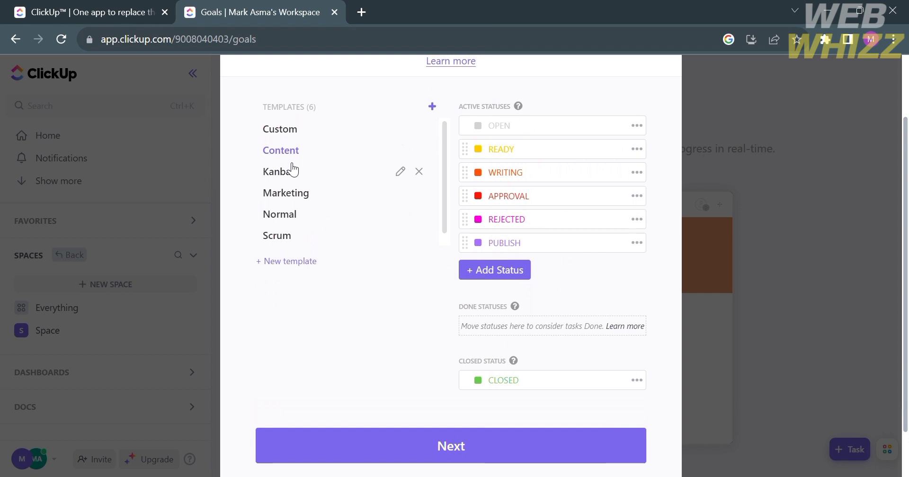
click(445, 447)
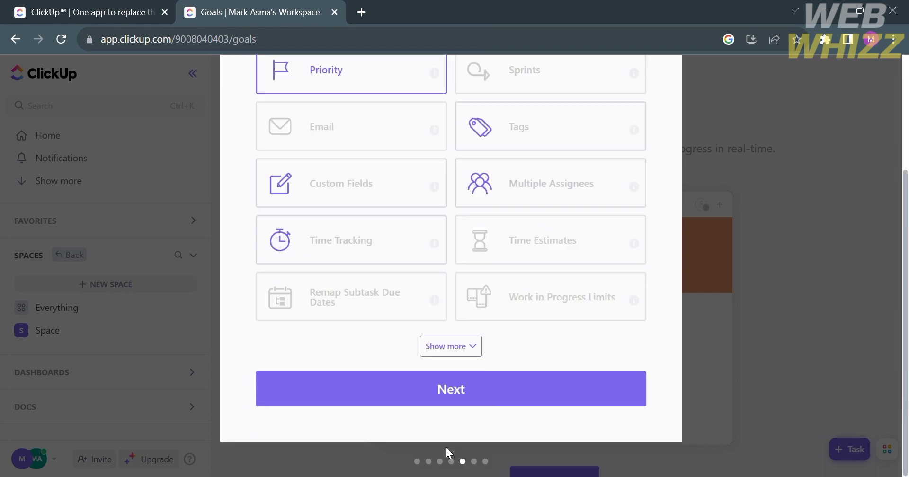
- Review the ClickApps, switch Priority off and on again, and accept the selection for the Space
scroll(522, 240, up, 3)
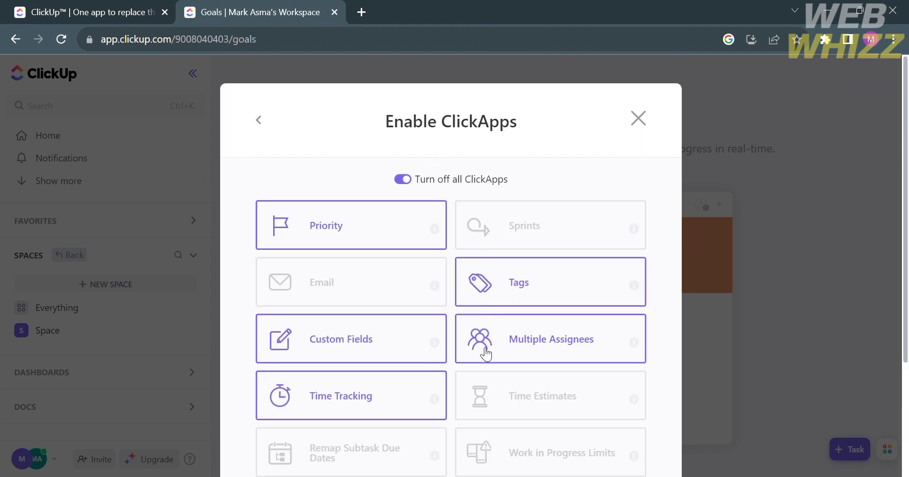
scroll(486, 354, down, 1)
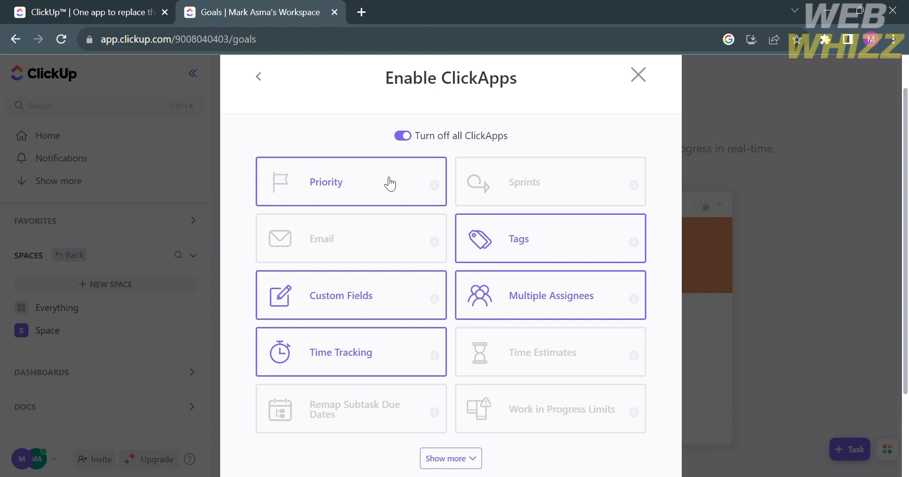
click(385, 181)
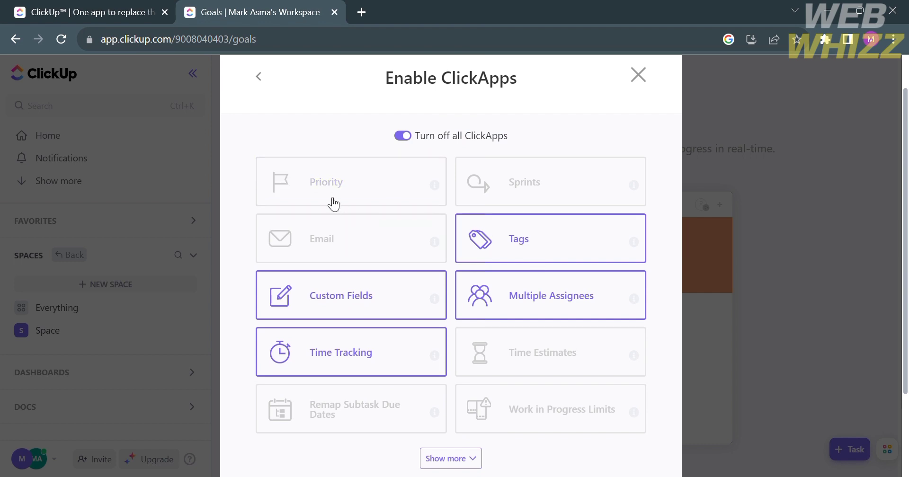
click(334, 202)
scroll(334, 203, down, 1)
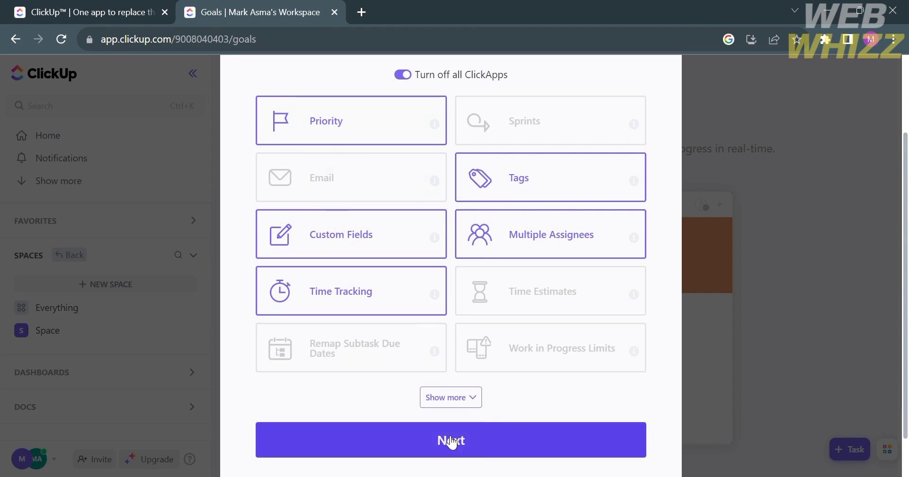
click(492, 453)
- Enable Calendar and Team as required views alongside List and Board, and proceed to the Space review
scroll(488, 448, up, 2)
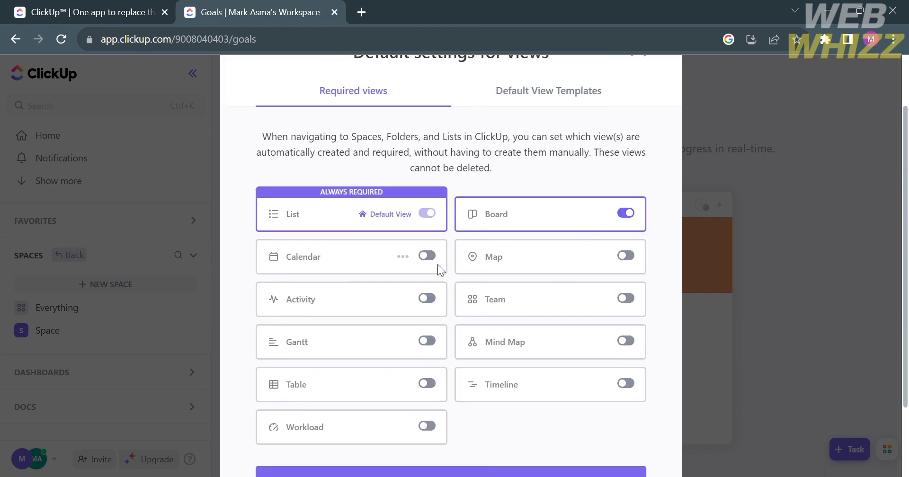
click(434, 258)
scroll(432, 203, up, 2)
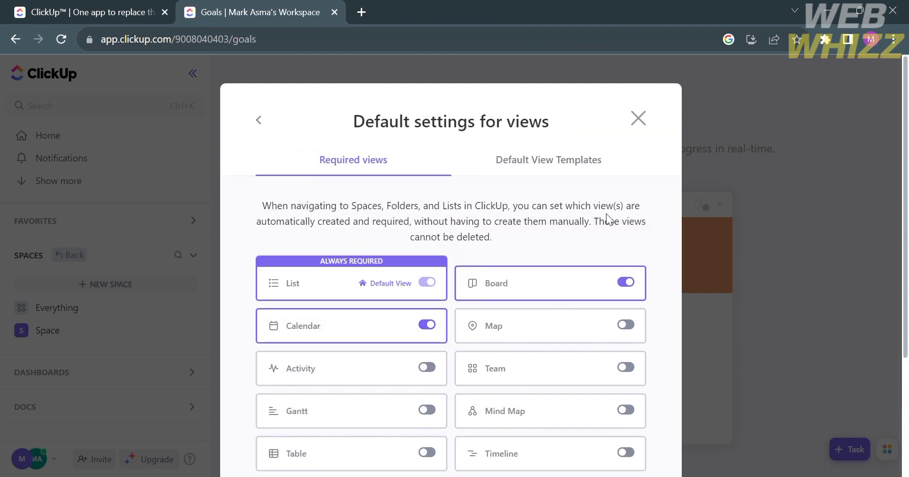
scroll(642, 217, down, 2)
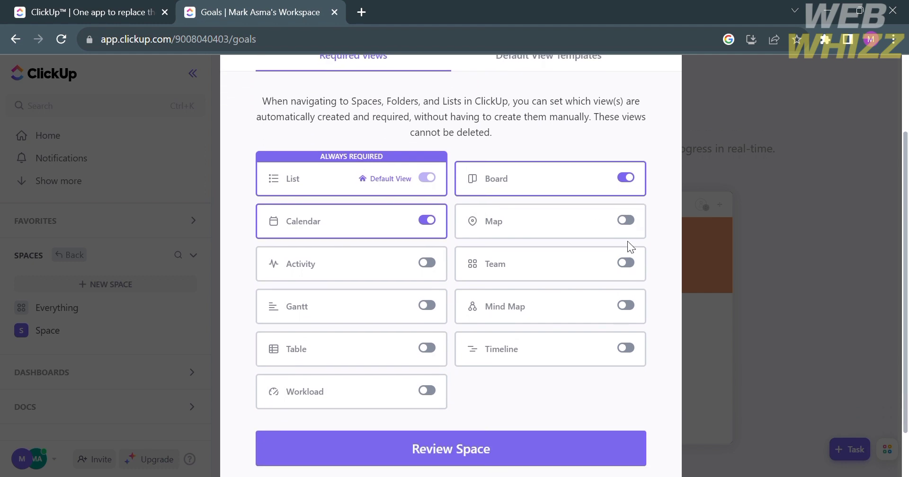
click(632, 266)
click(633, 266)
click(632, 265)
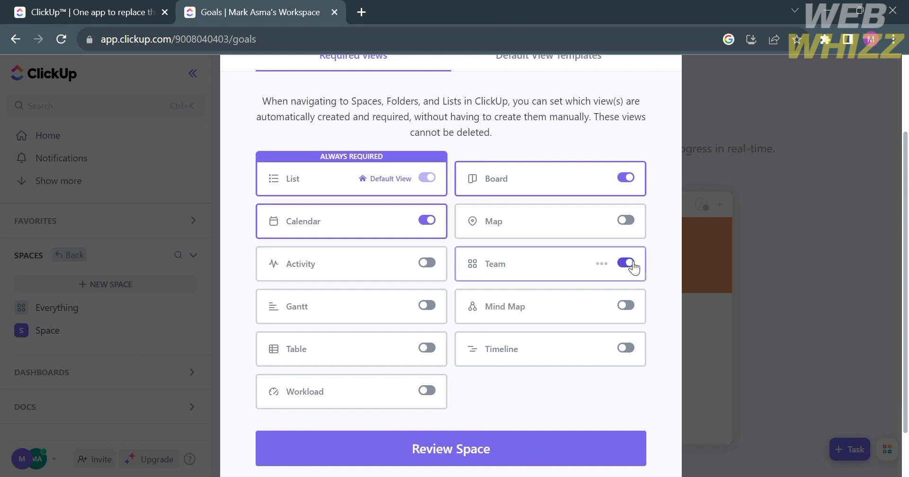
click(519, 442)
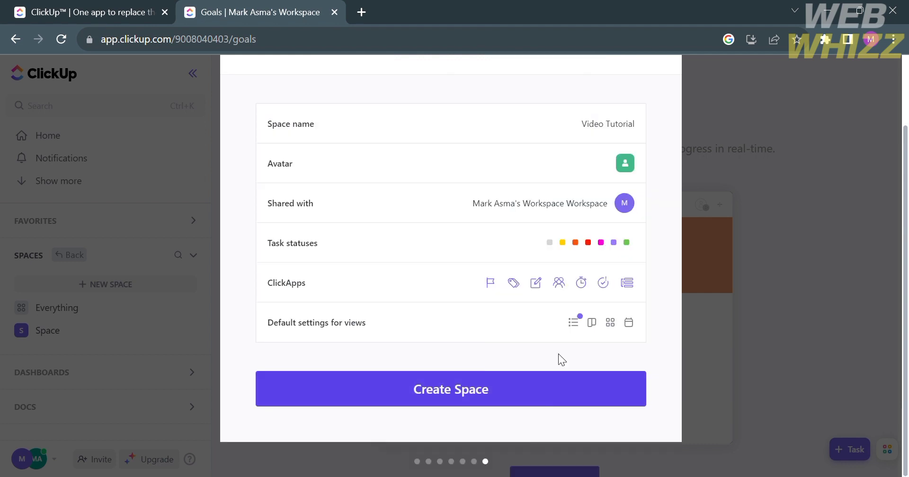
- Review the summary of the Video Tutorial Space's settings and create the Space
scroll(604, 270, up, 3)
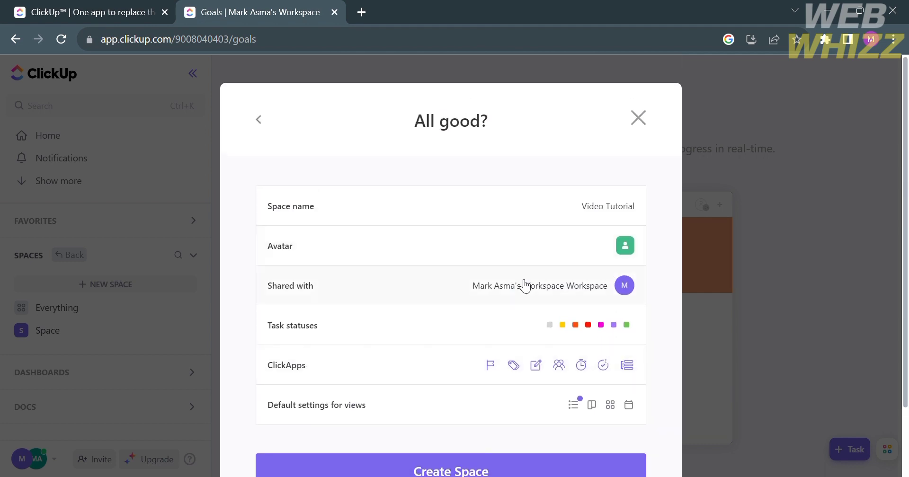
scroll(587, 326, down, 1)
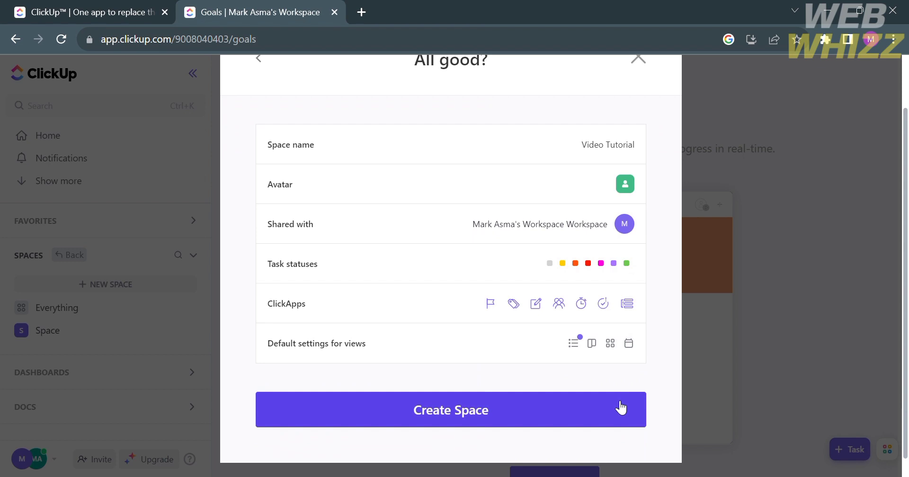
click(621, 408)
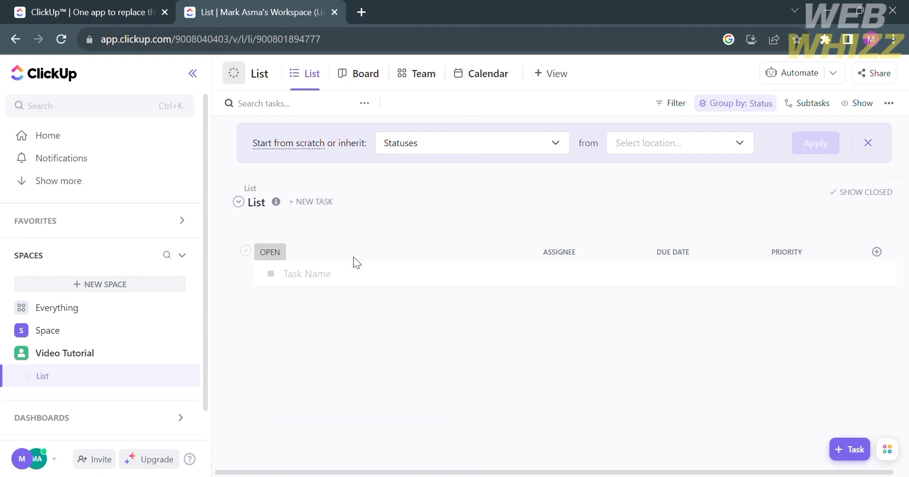
- Start a new task in the Video Tutorial list's Open group and name it Script Writing
click(315, 277)
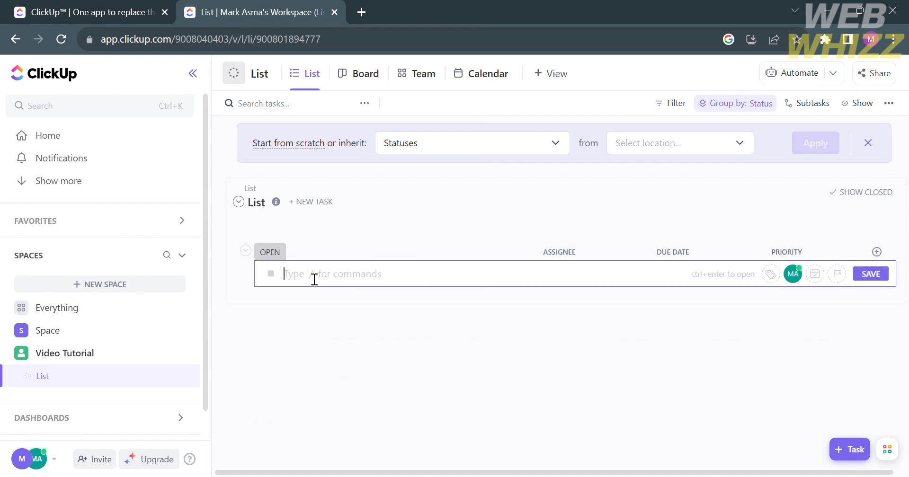
click(563, 335)
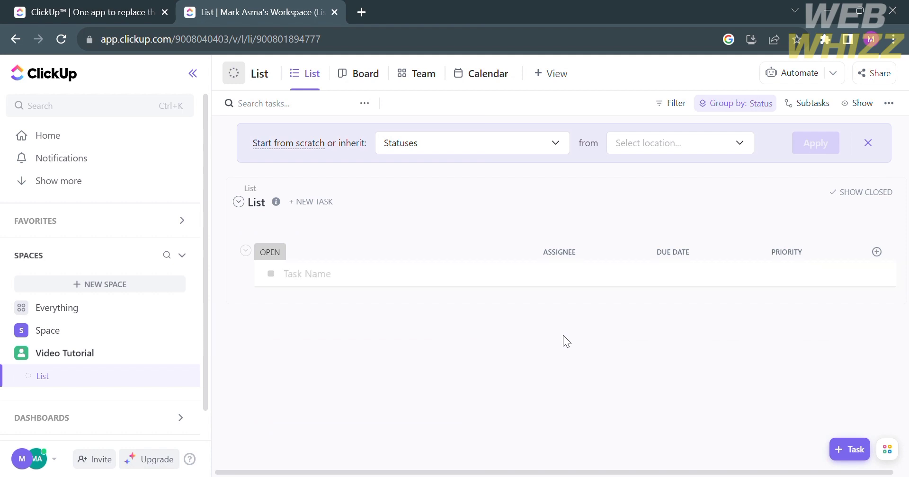
click(439, 289)
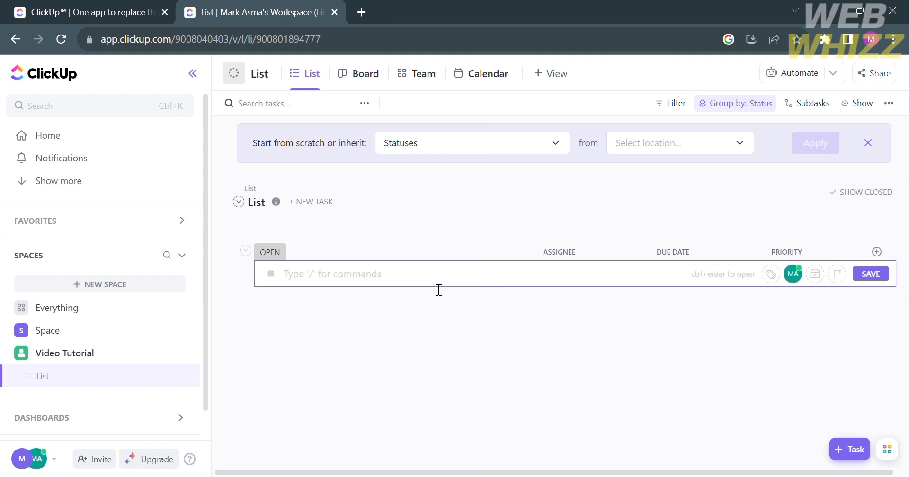
text(Script Writing)
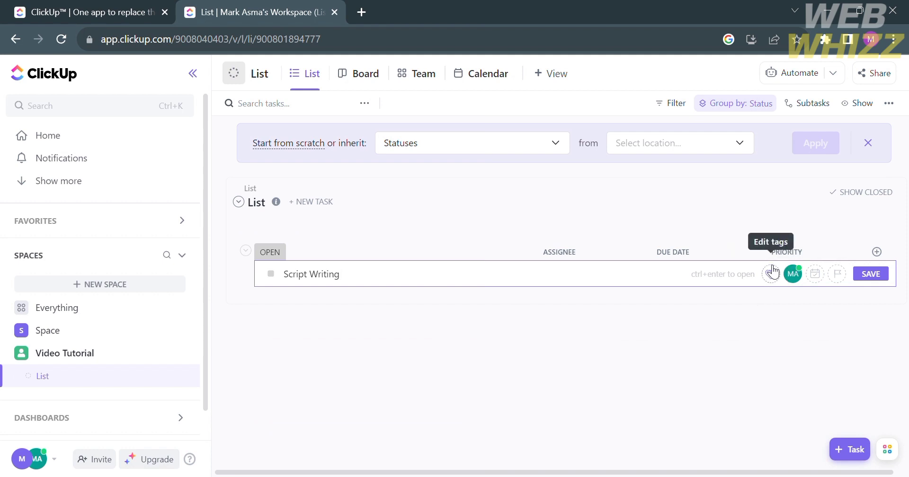
- Give the Script Writing task Urgent priority and a due date of tomorrow, save it, and dismiss the creation notice
click(803, 275)
mouse_move(800, 274)
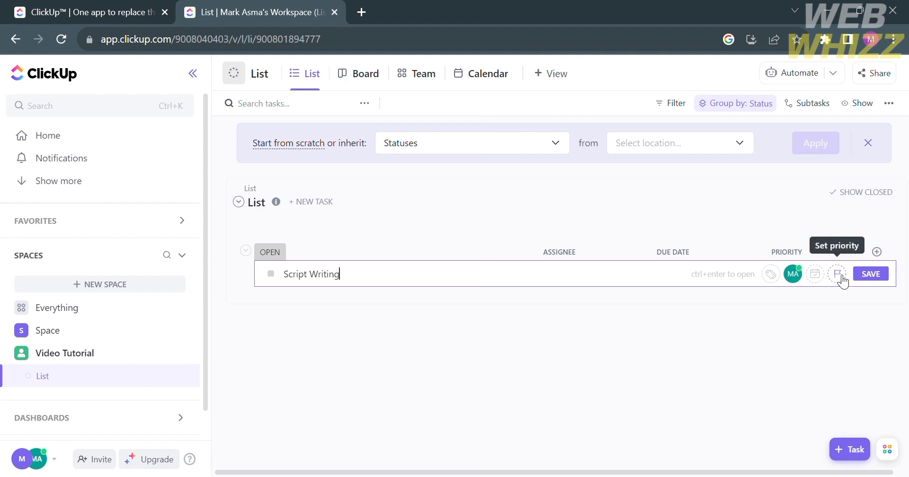
click(836, 277)
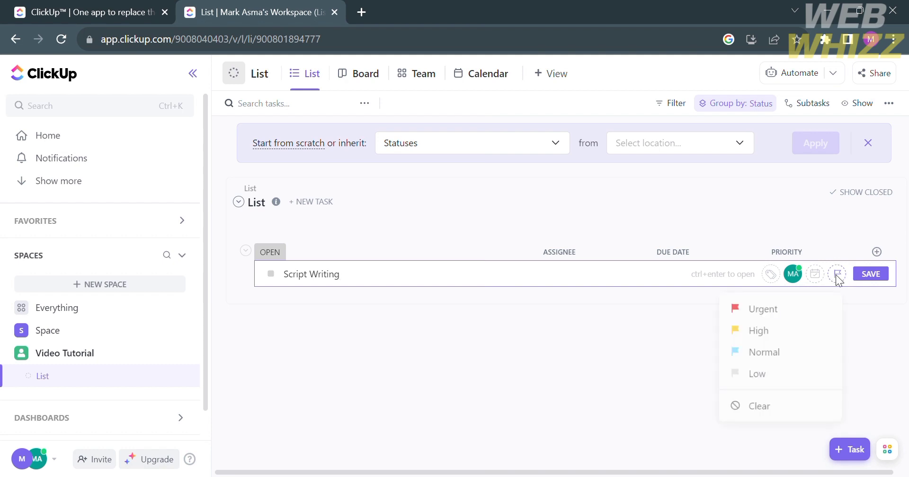
click(794, 310)
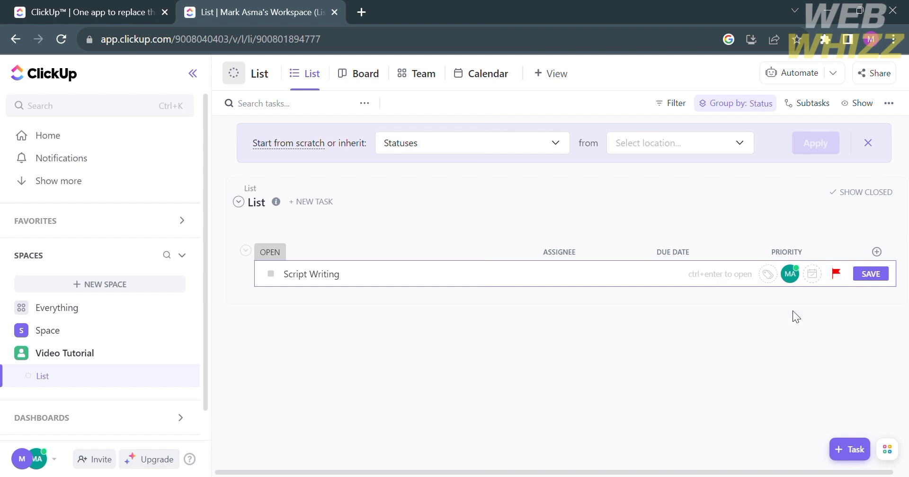
click(812, 273)
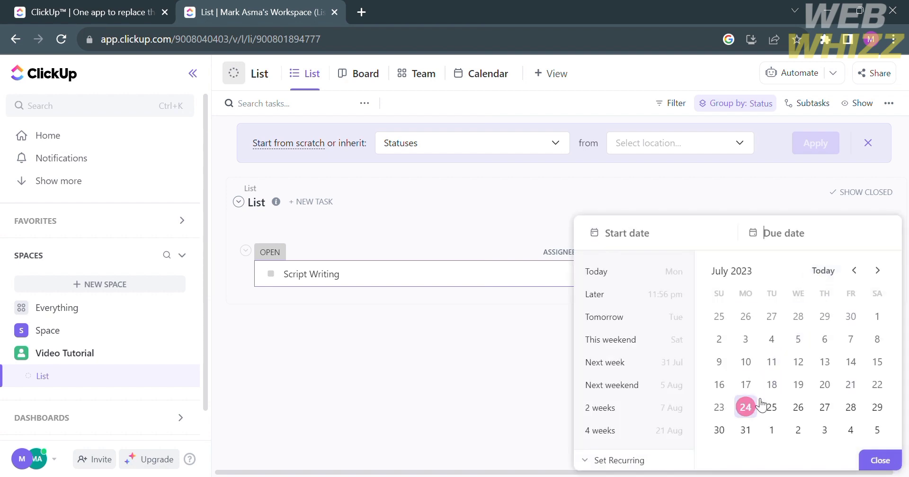
click(797, 407)
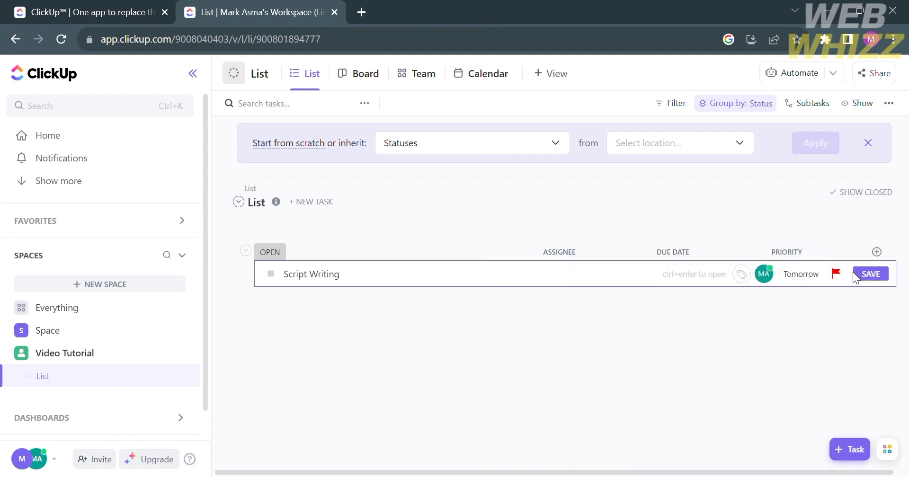
click(883, 274)
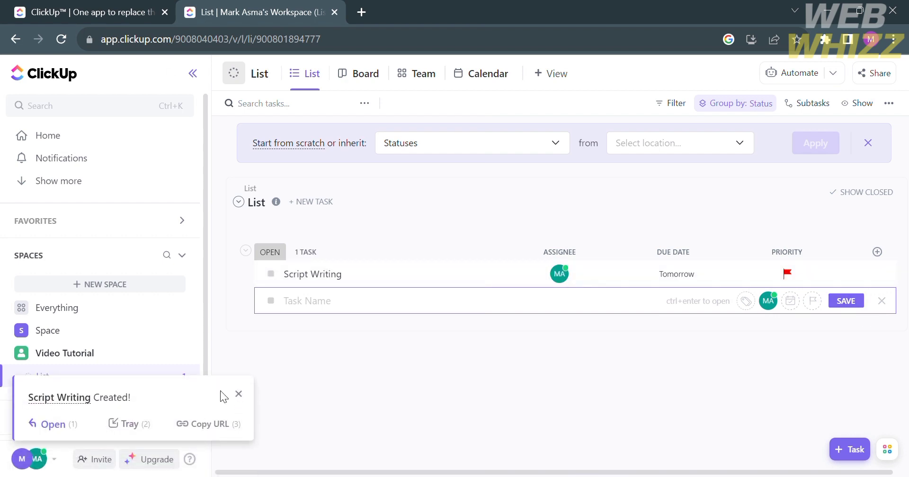
click(239, 395)
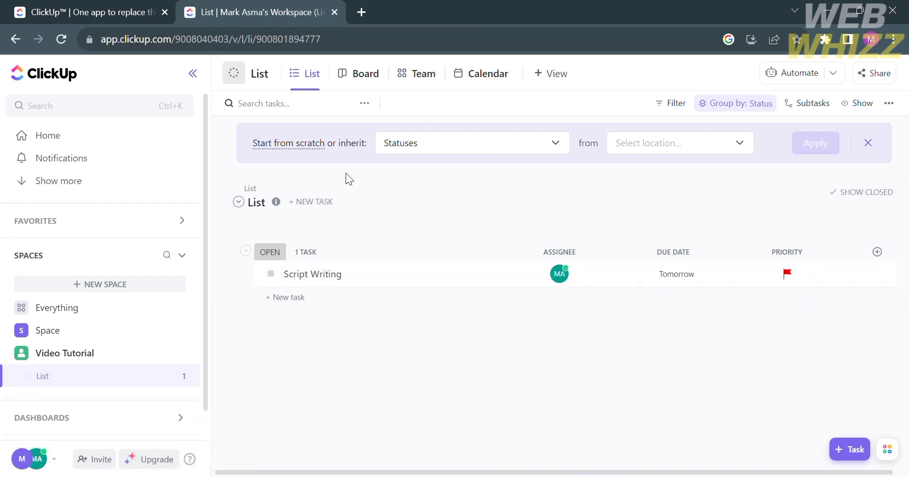
- Open a blank entry for another new task above the Open group and leave it unnamed
click(311, 202)
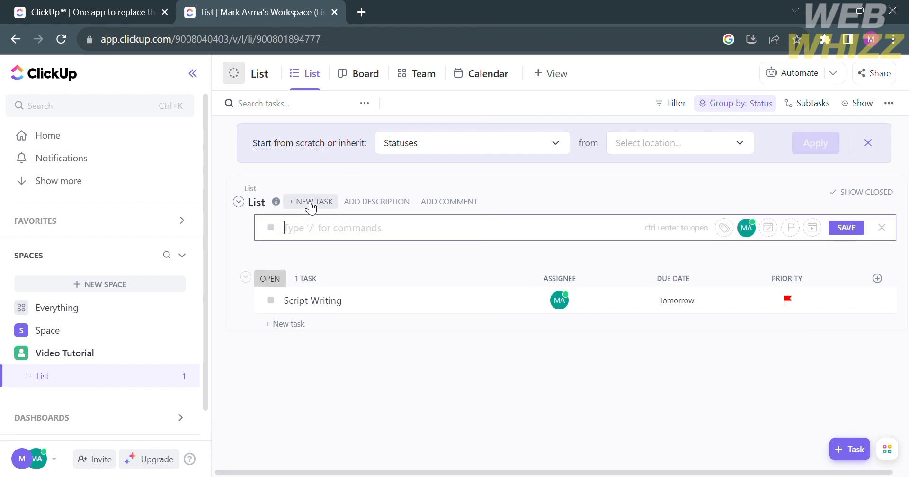
click(393, 263)
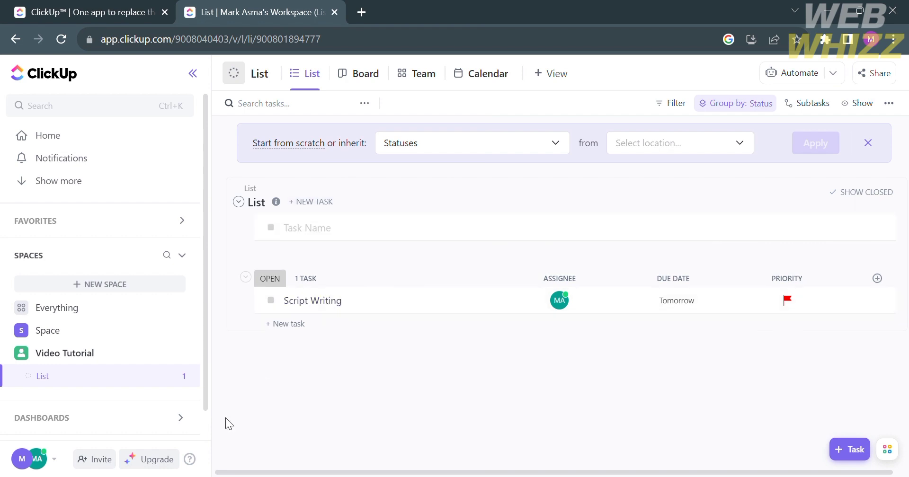
- Expand the Dashboards section, switch to the Docs section, and show the list in Calendar view
scroll(156, 351, down, 1)
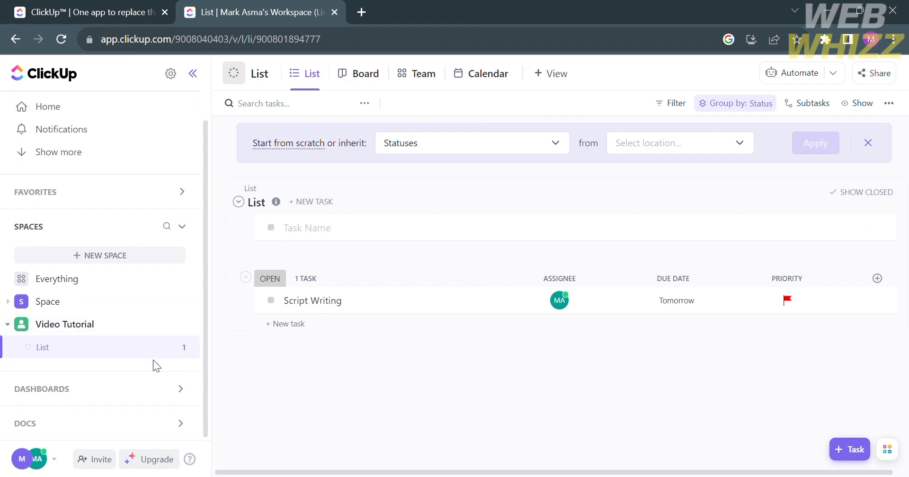
click(159, 391)
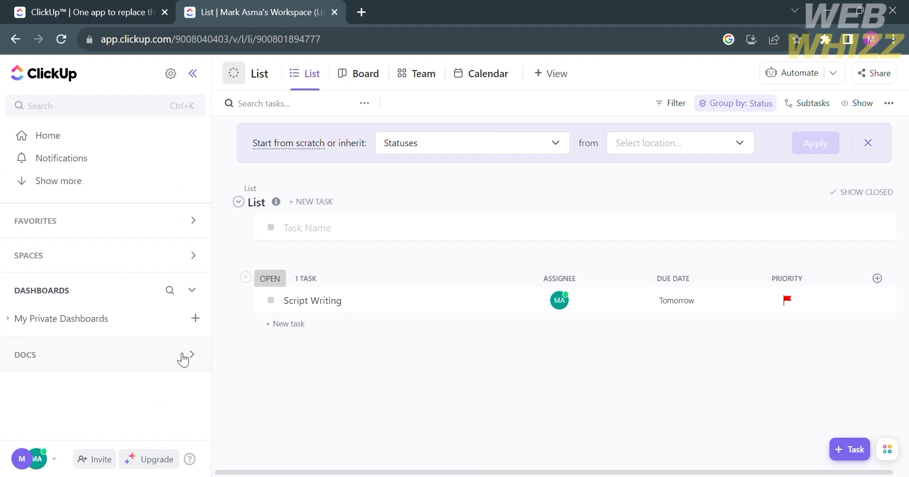
click(183, 360)
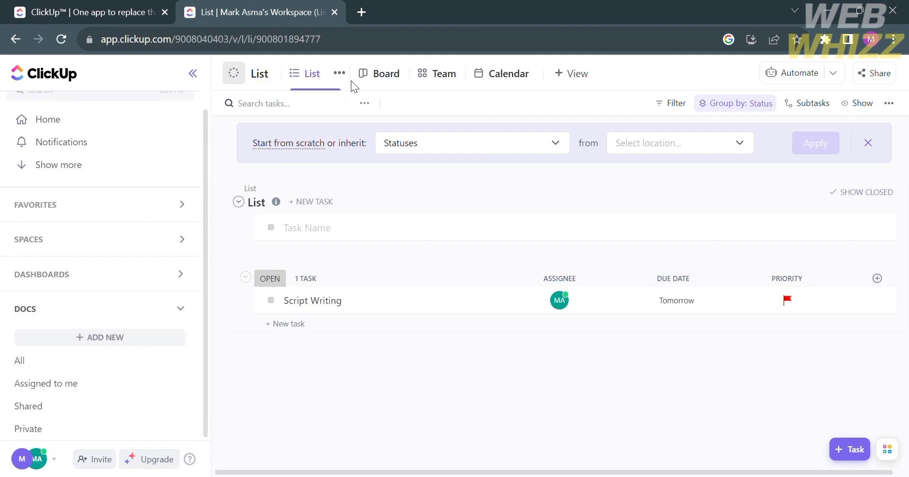
click(481, 73)
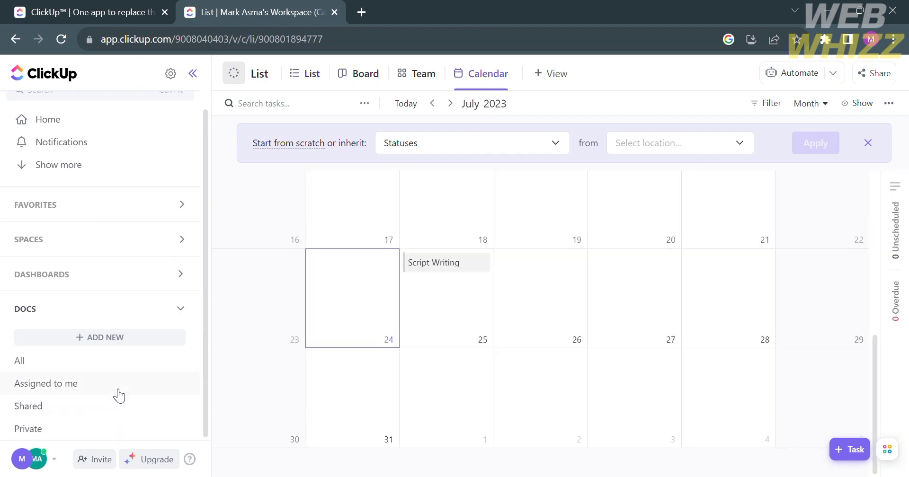
- Create a new Doc titled "How to choose the food for Dog"
click(177, 337)
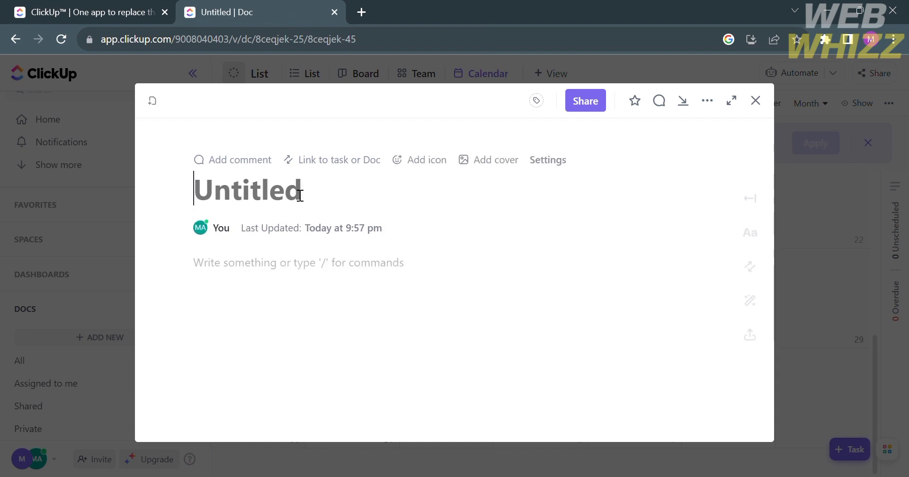
text(How )
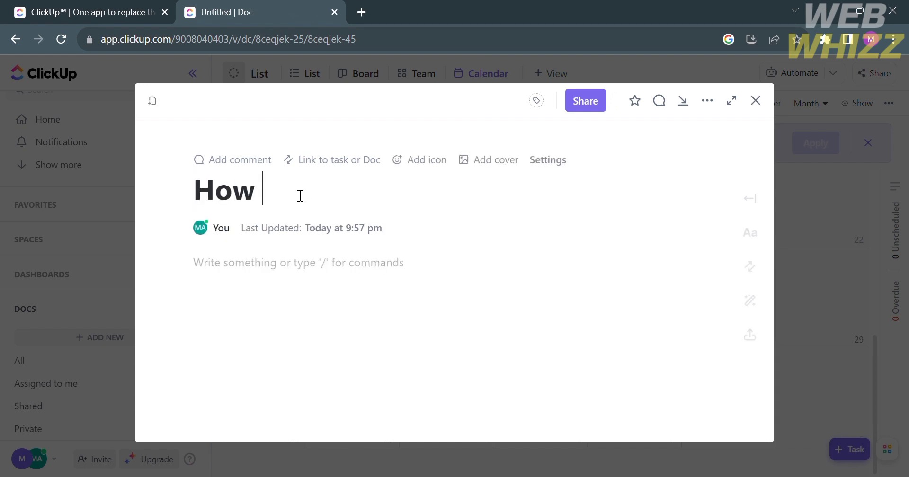
text(to choose the food for Dog)
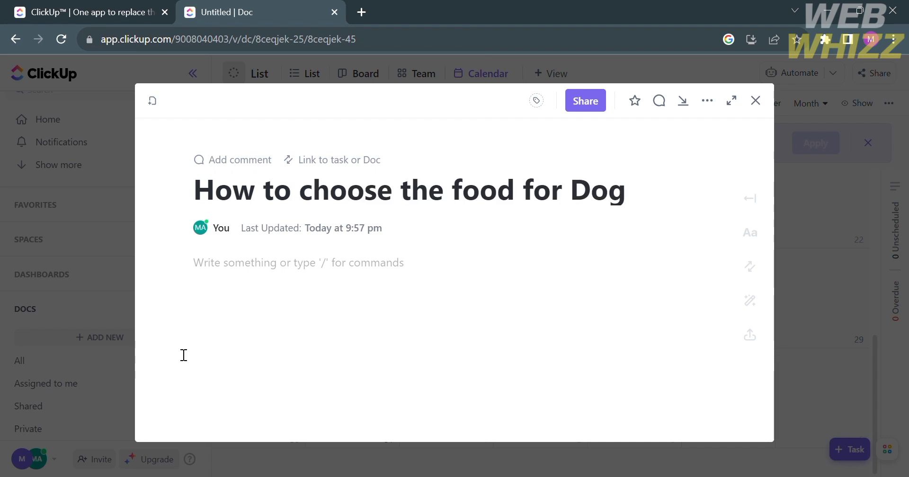
click(301, 277)
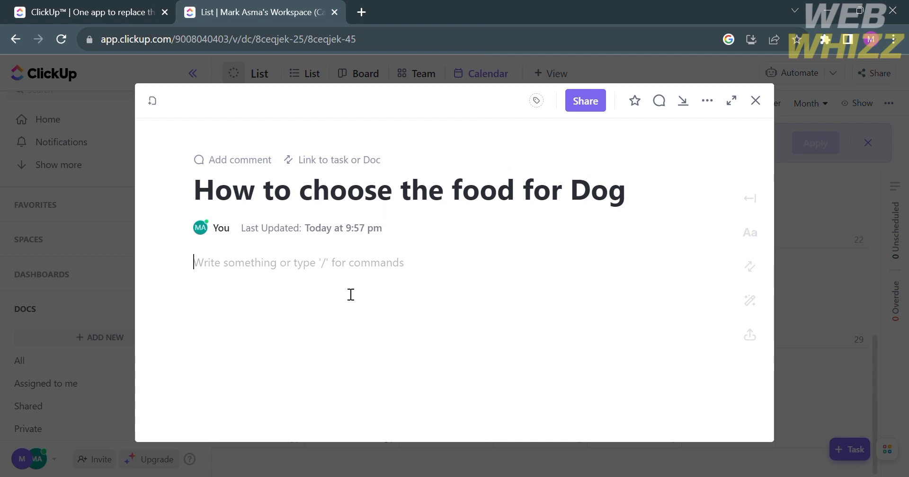
text(ai)
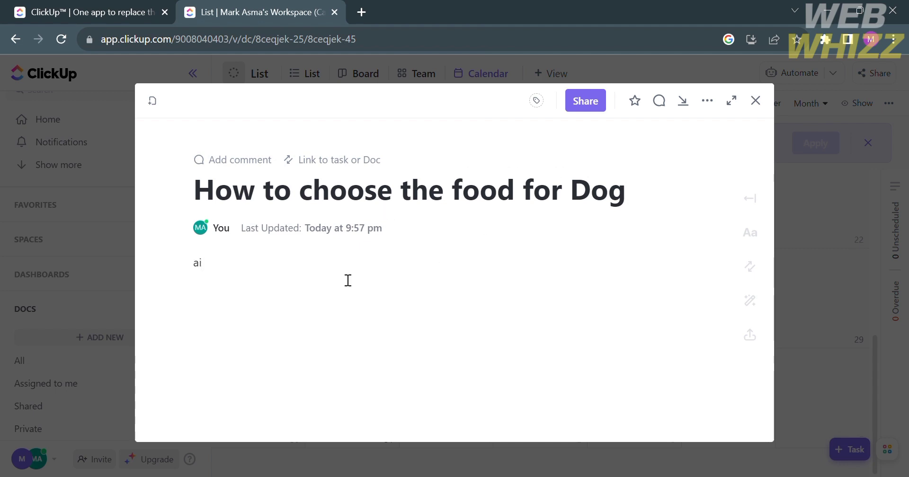
key(BackSpace)
key(BackSpace)
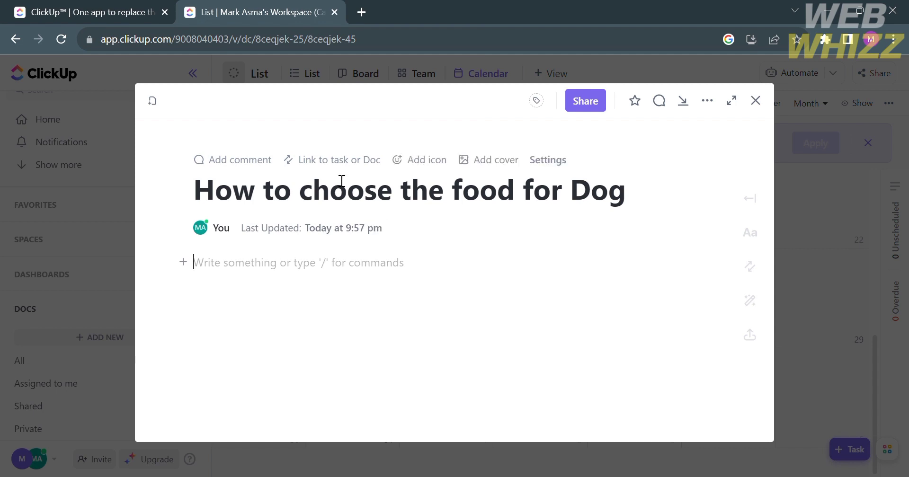
- Review the Doc's sharing options, including link, export, protection and workspace access, and close them without changes
click(598, 107)
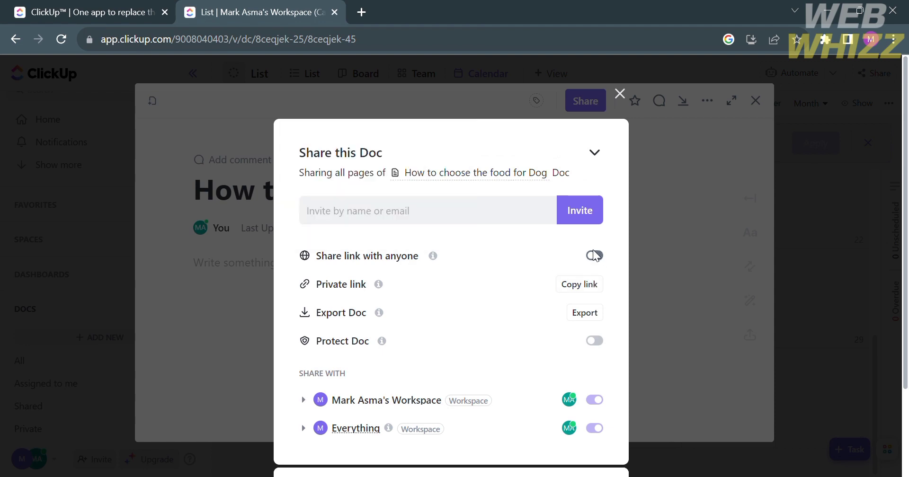
scroll(560, 300, down, 2)
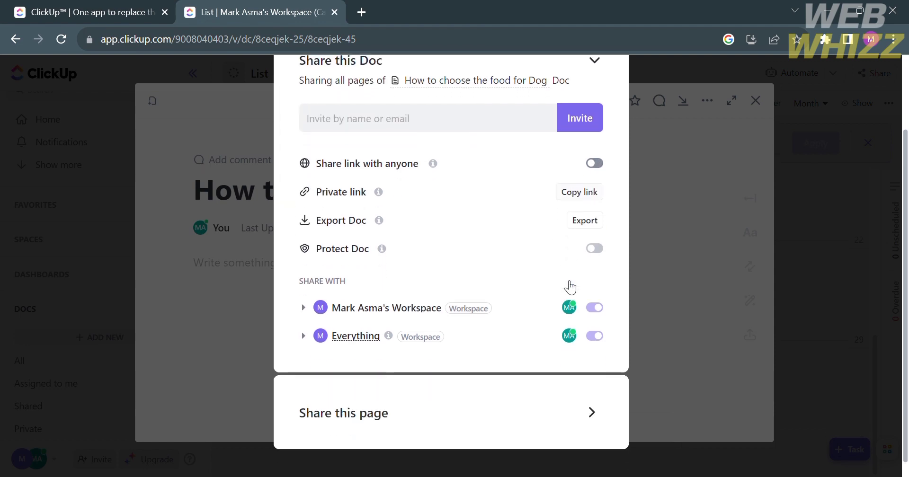
scroll(570, 287, down, 1)
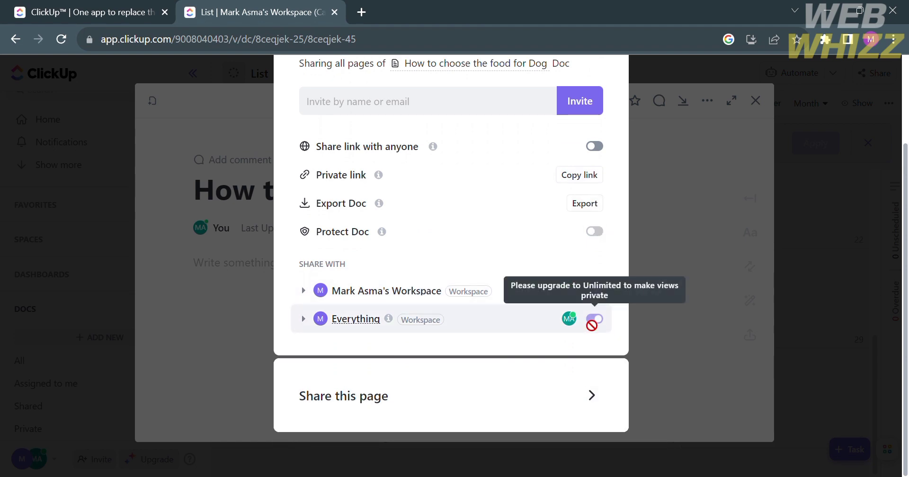
scroll(594, 319, up, 3)
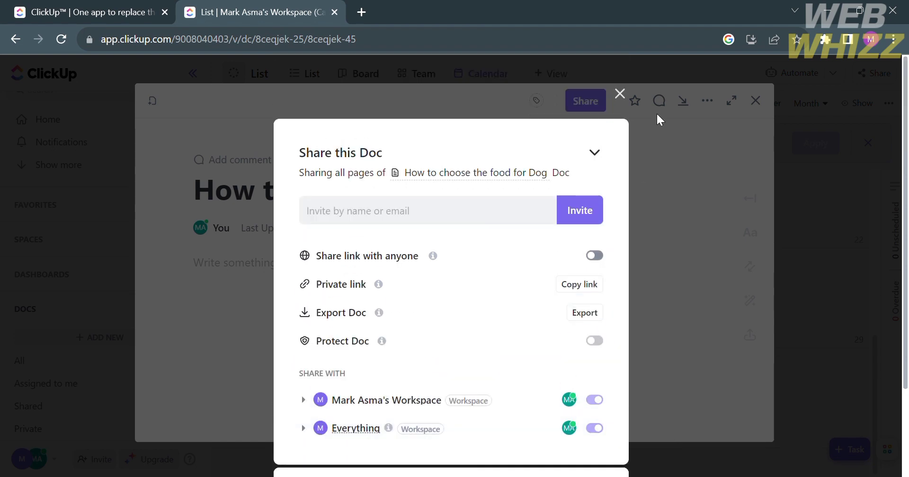
click(619, 94)
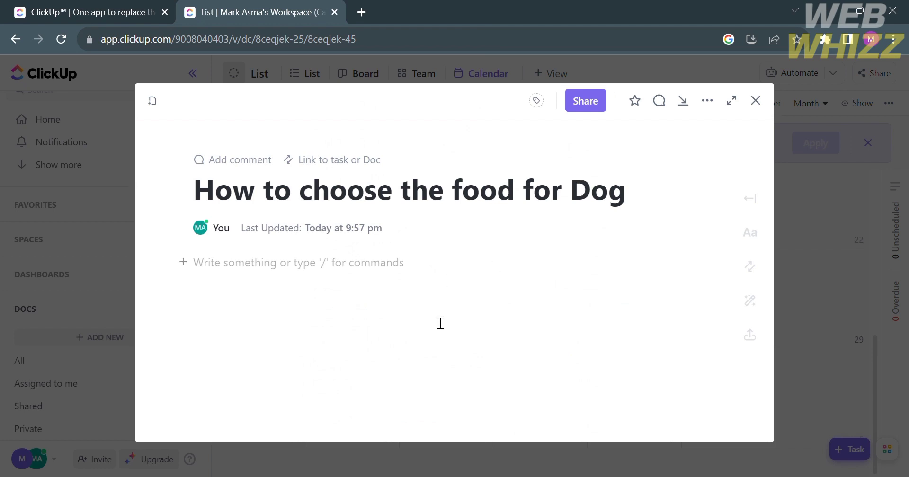
- Write "Give the list of the foods that dogs allowed to eat" as the Doc's body text and begin a new line
click(391, 264)
text(Give)
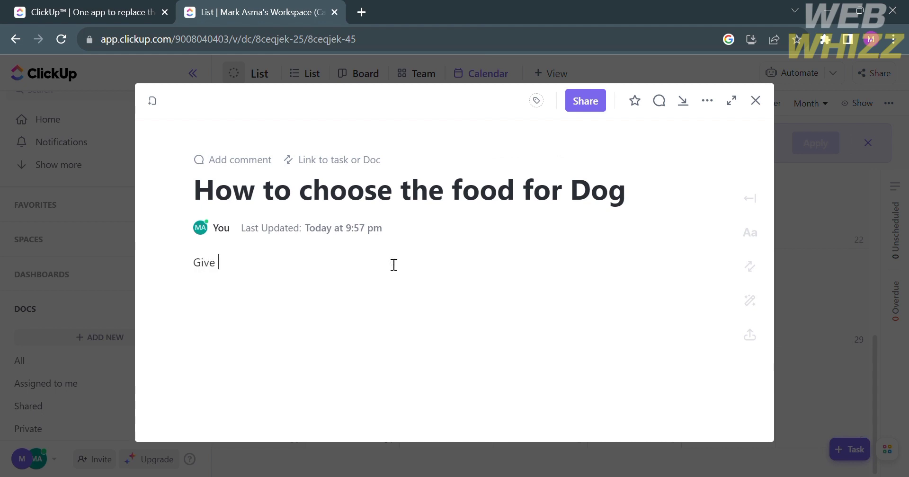
text( the list of the foods that dogs allowed to eat)
key(Return)
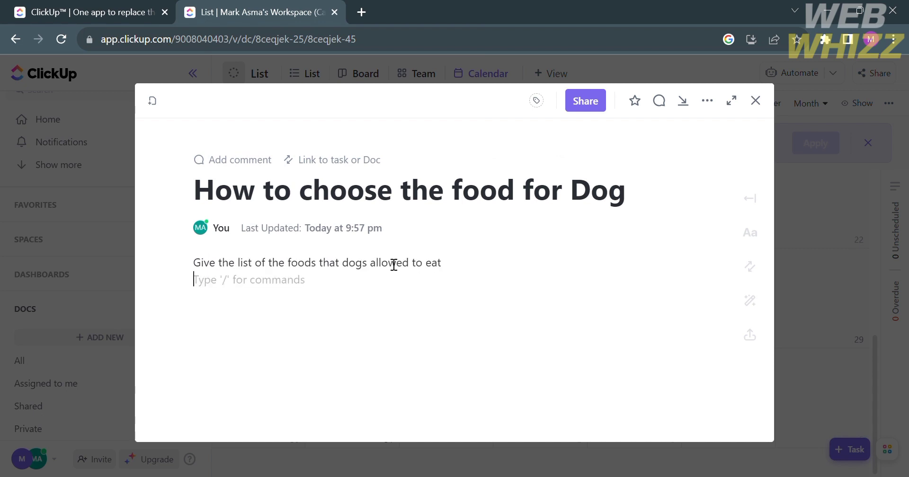
- Look over the Doc's page details, its template options, and the settings for managing and protecting it
click(751, 234)
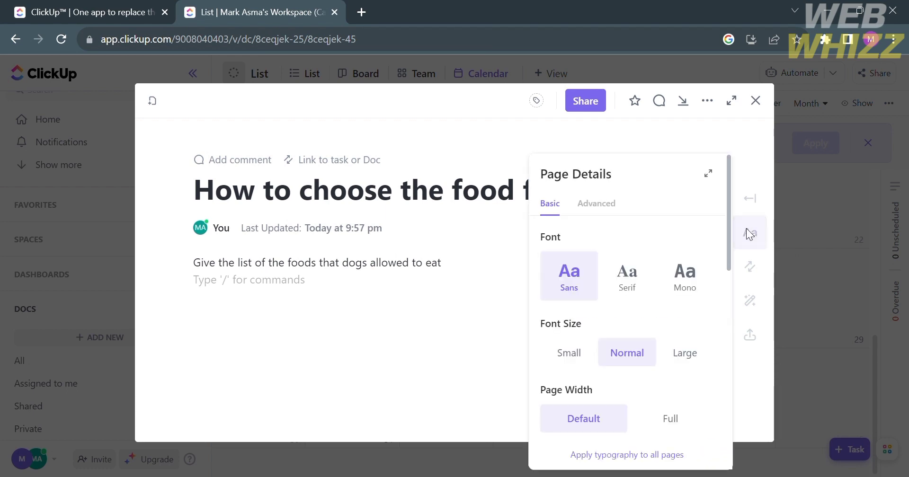
click(502, 335)
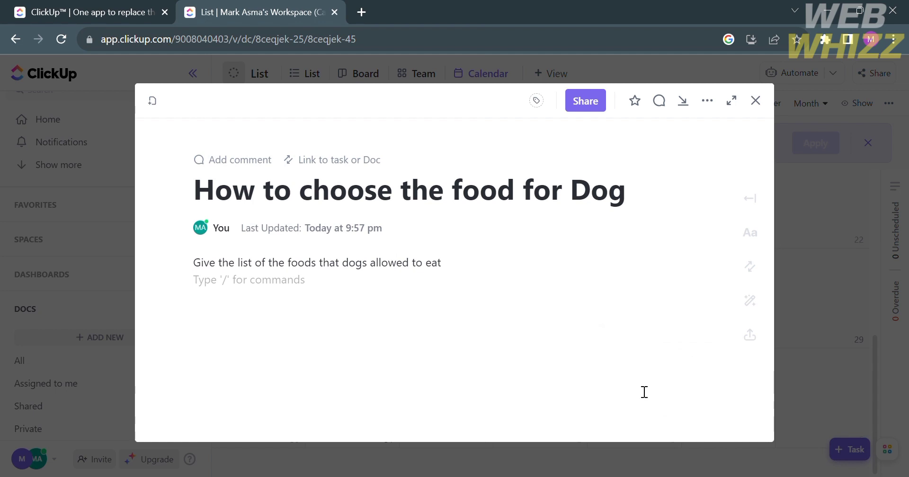
click(754, 306)
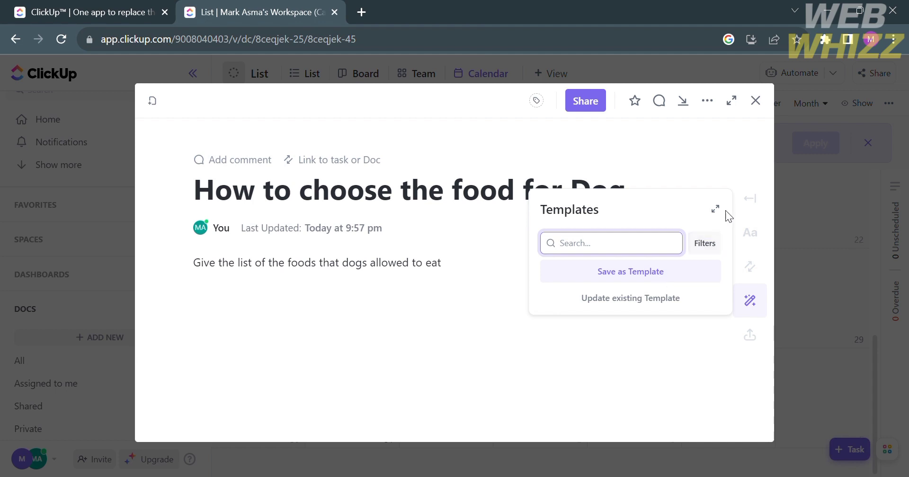
click(715, 162)
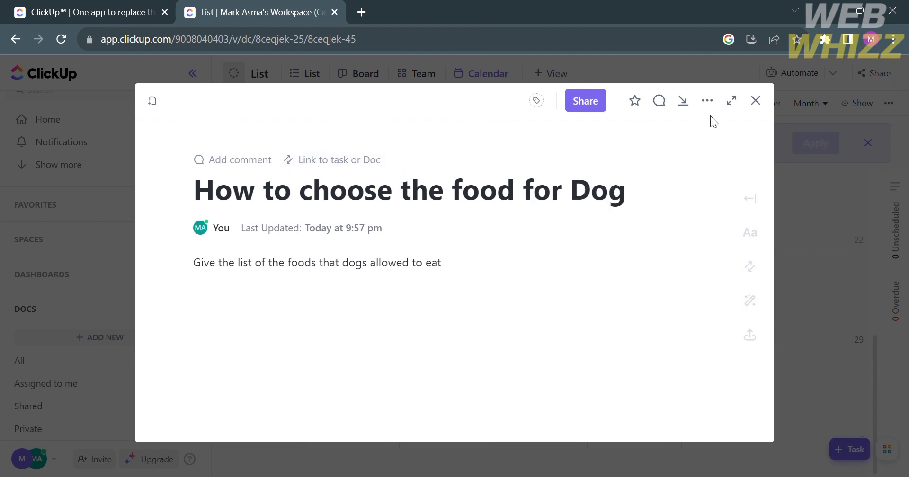
click(710, 101)
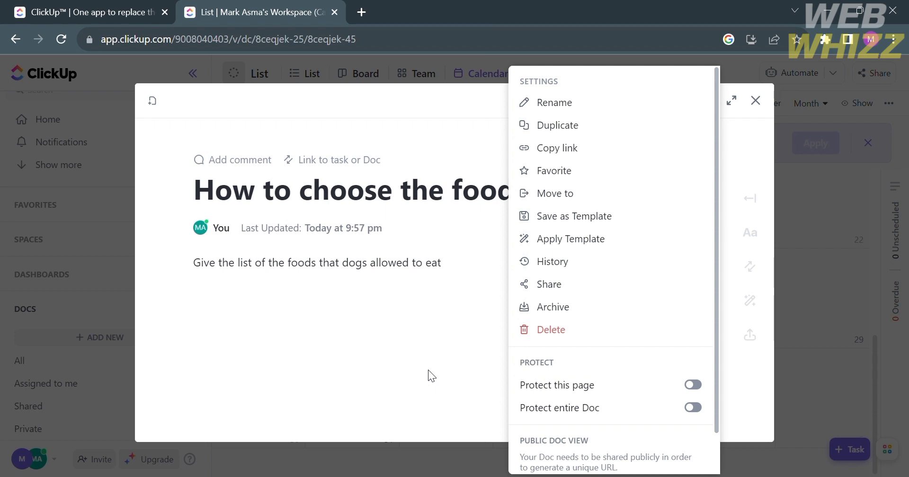
- Add the "ChatGPT Prompts for Writing" template from the Personal Use category to the Doc
click(428, 370)
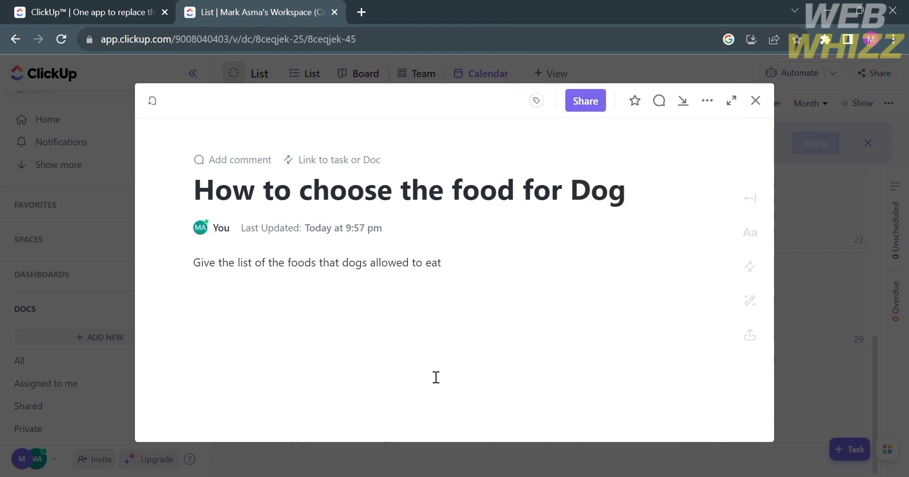
click(750, 301)
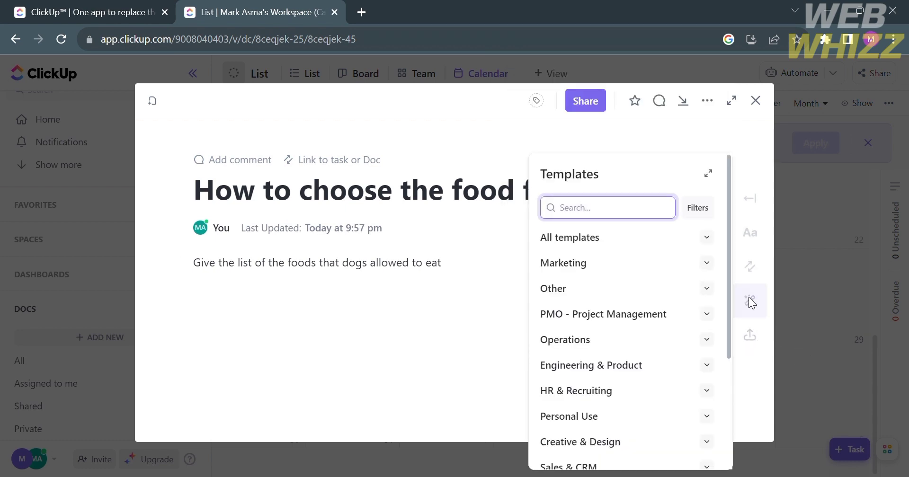
scroll(623, 350, down, 2)
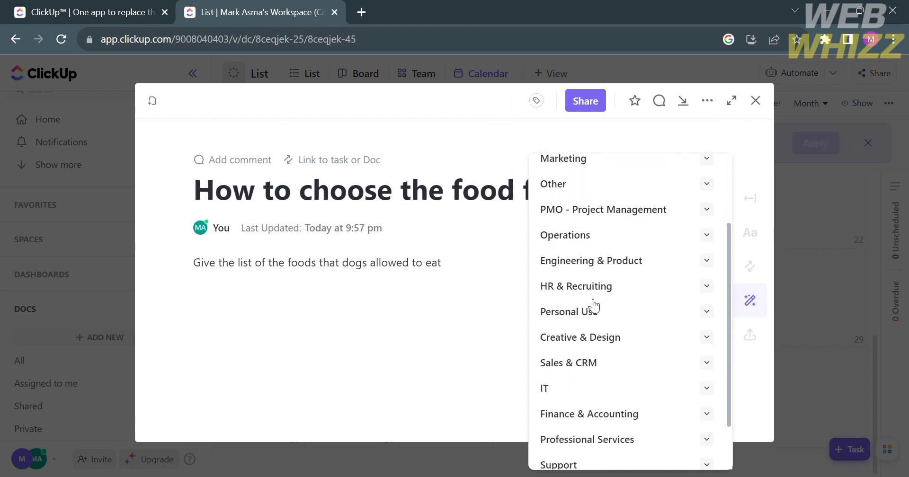
click(595, 313)
mouse_move(619, 361)
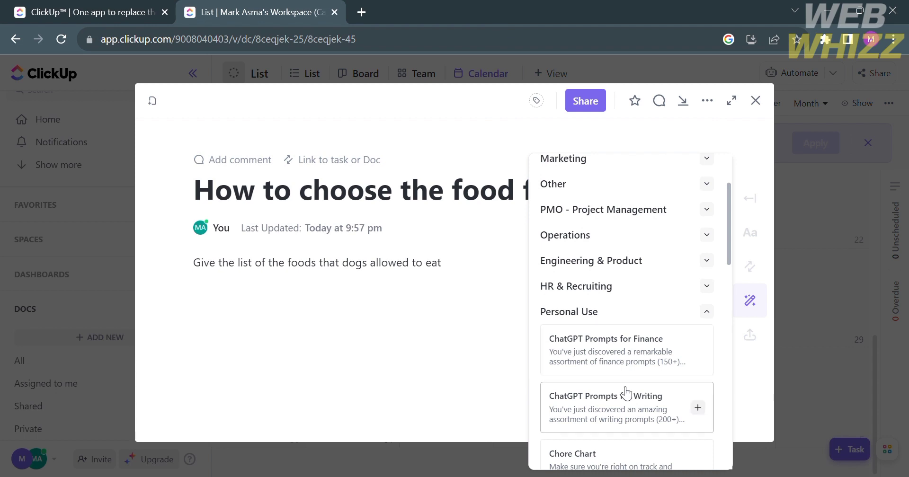
click(628, 407)
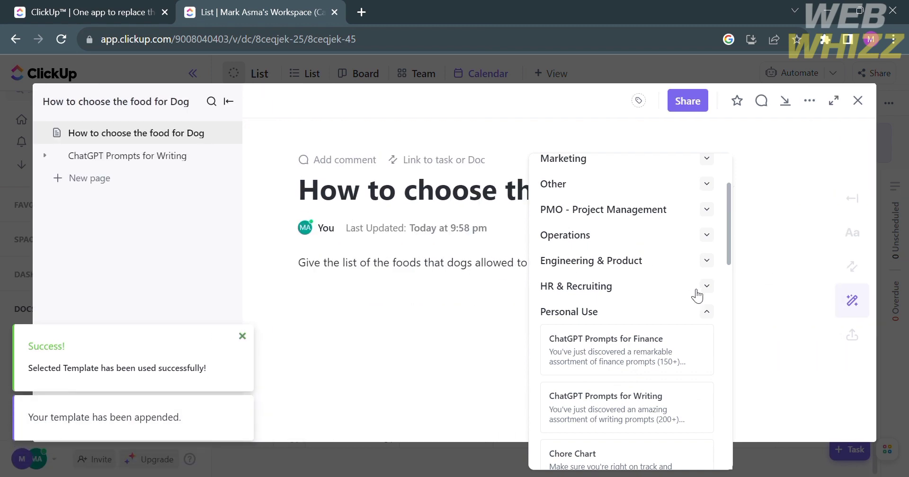
click(442, 340)
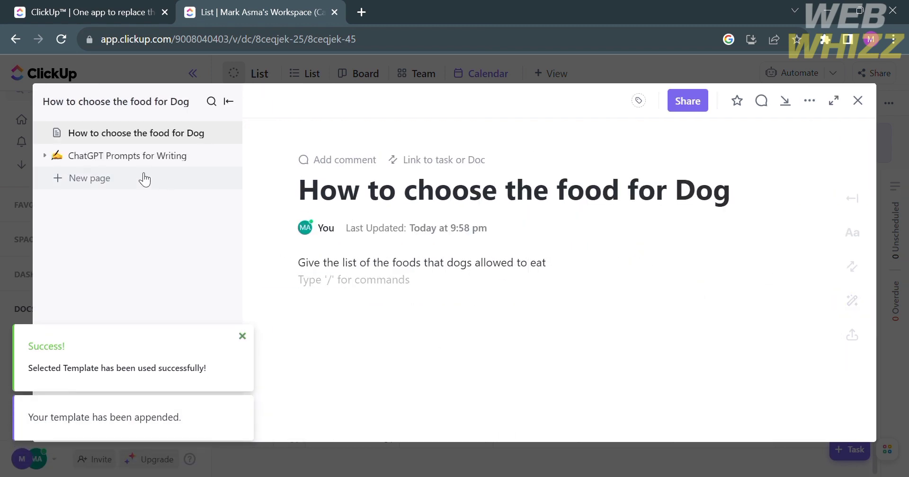
- Read through the ChatGPT Prompts for Writing page and compare it with the Doc's original page, ending on the original page
click(134, 160)
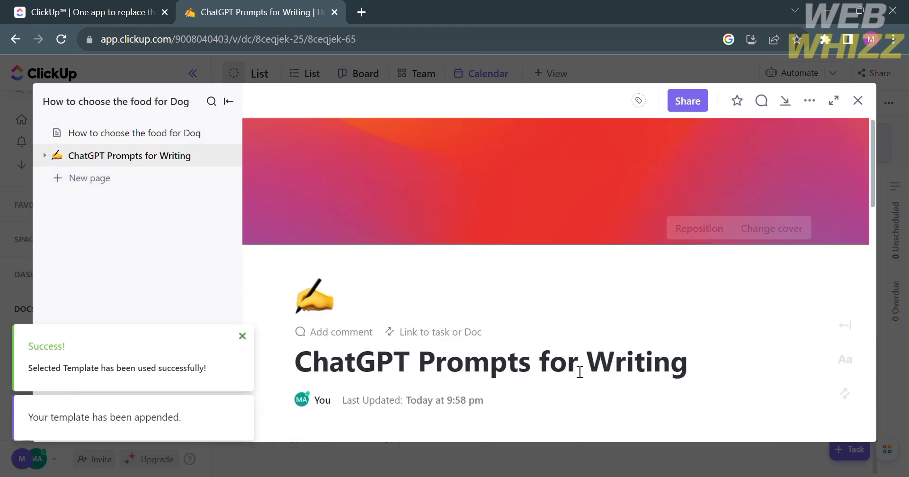
scroll(580, 372, down, 15)
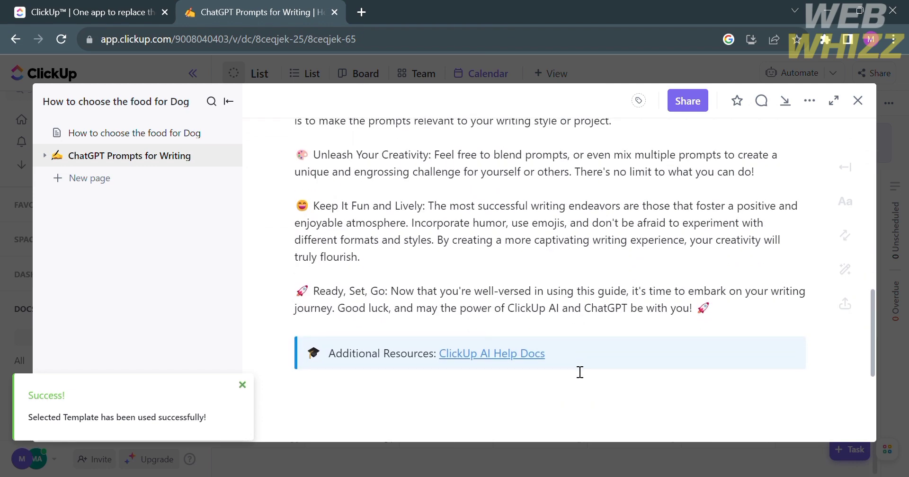
scroll(579, 372, down, 2)
scroll(579, 372, up, 15)
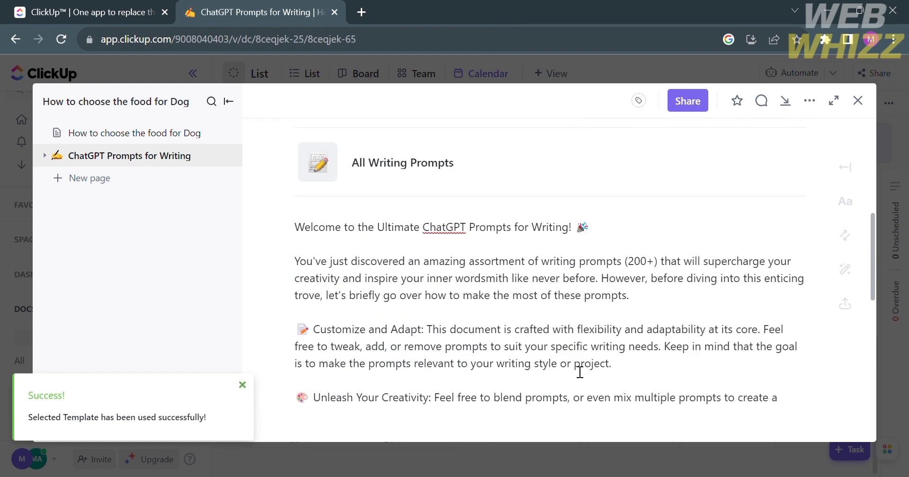
scroll(579, 372, up, 4)
scroll(580, 372, down, 6)
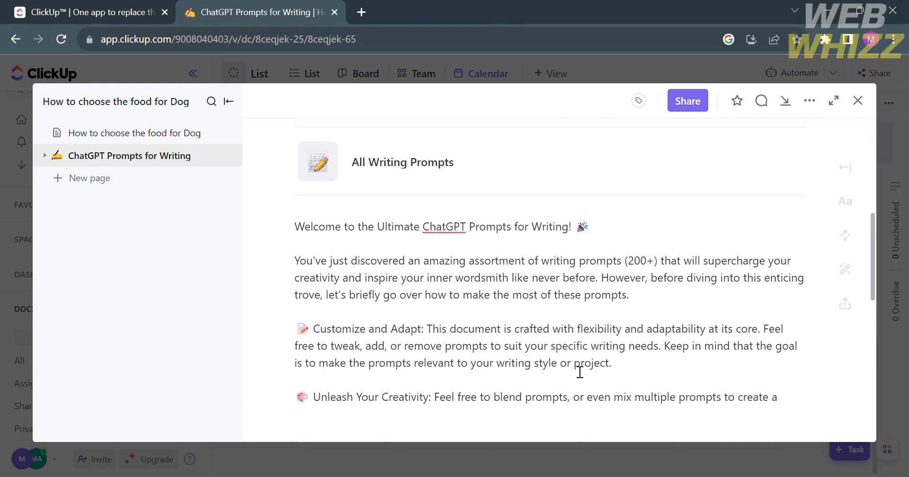
scroll(579, 372, up, 5)
click(188, 137)
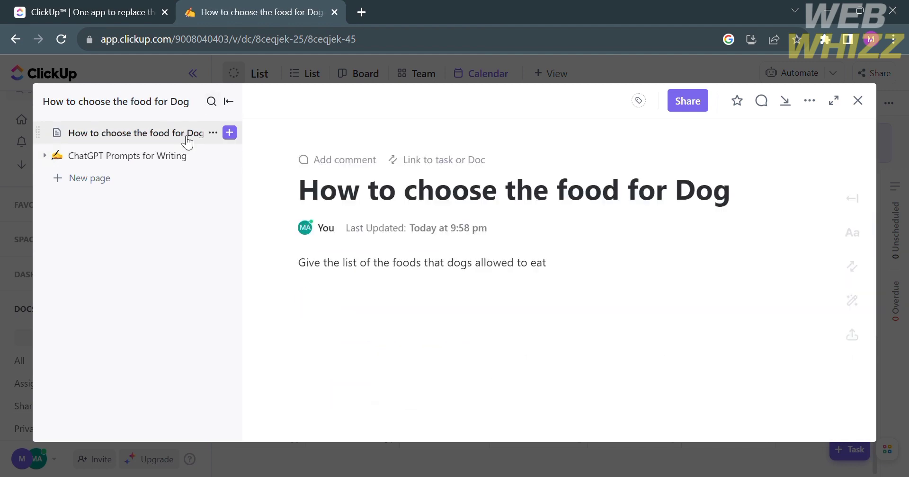
click(152, 155)
scroll(440, 375, down, 6)
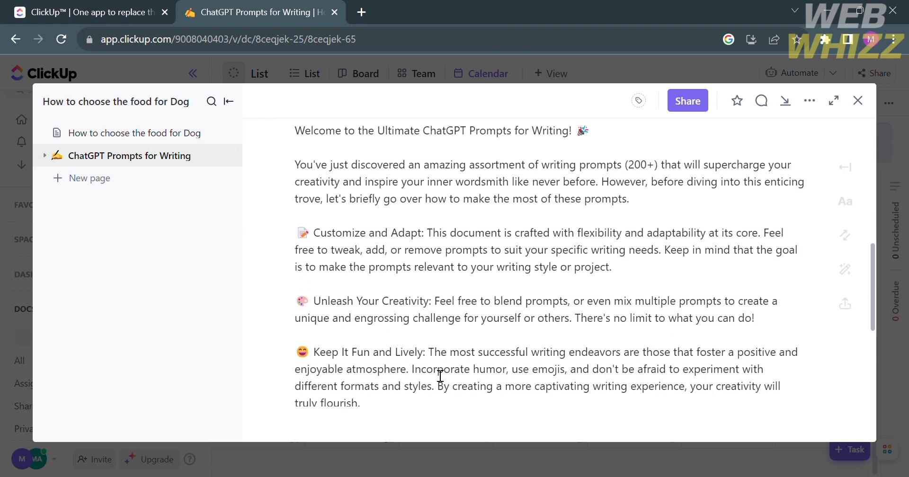
scroll(439, 375, down, 5)
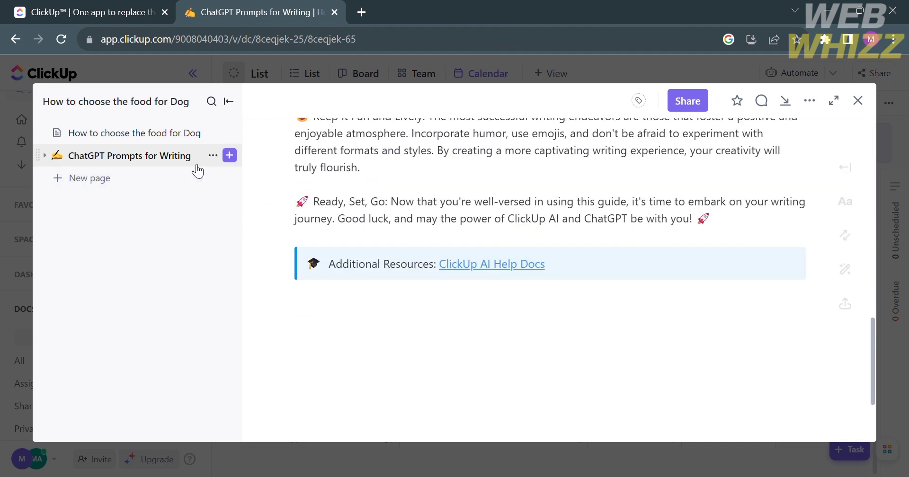
click(126, 134)
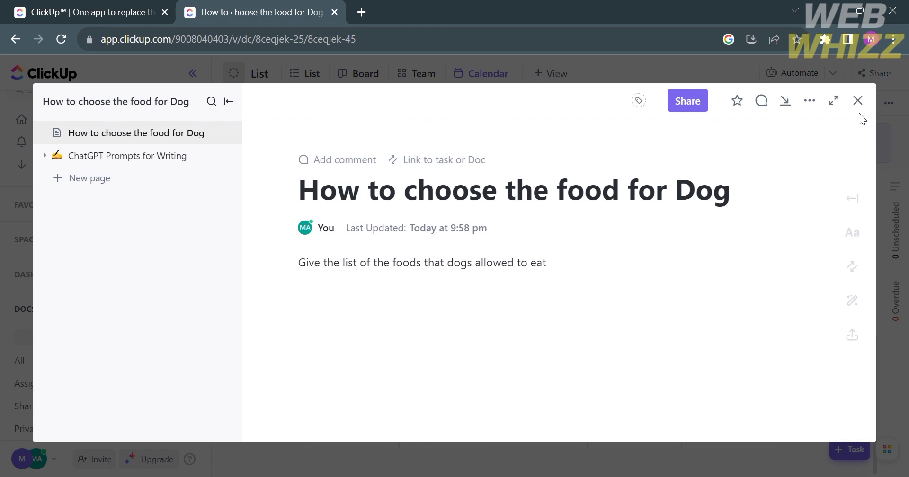
- Close the Doc, reopen "How to choose the food for Dog" from the list of all Docs, and return to that list
click(858, 101)
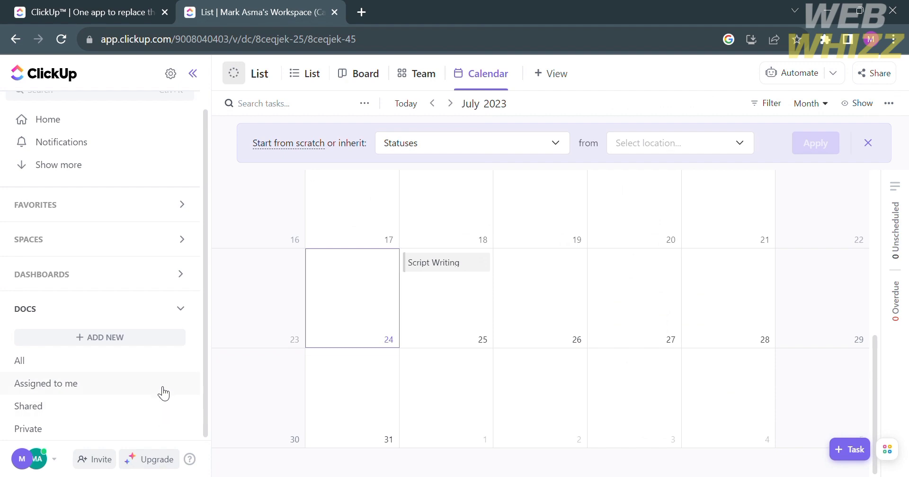
click(147, 410)
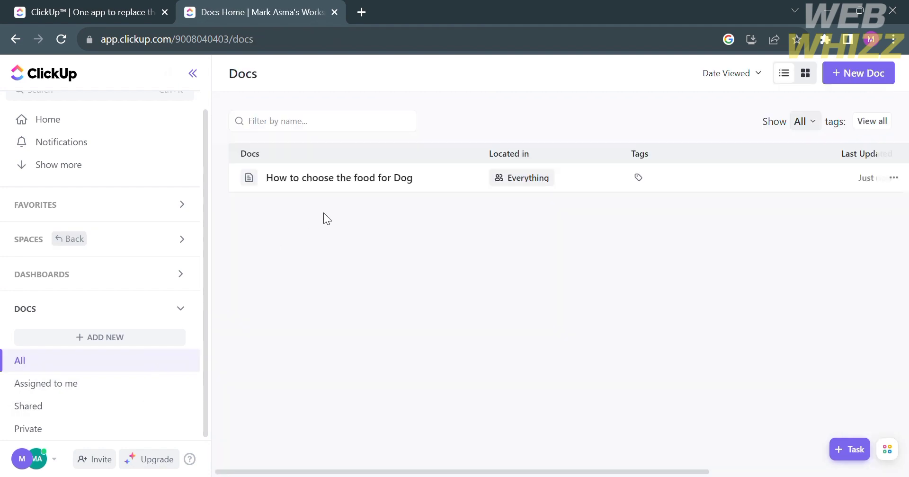
click(462, 178)
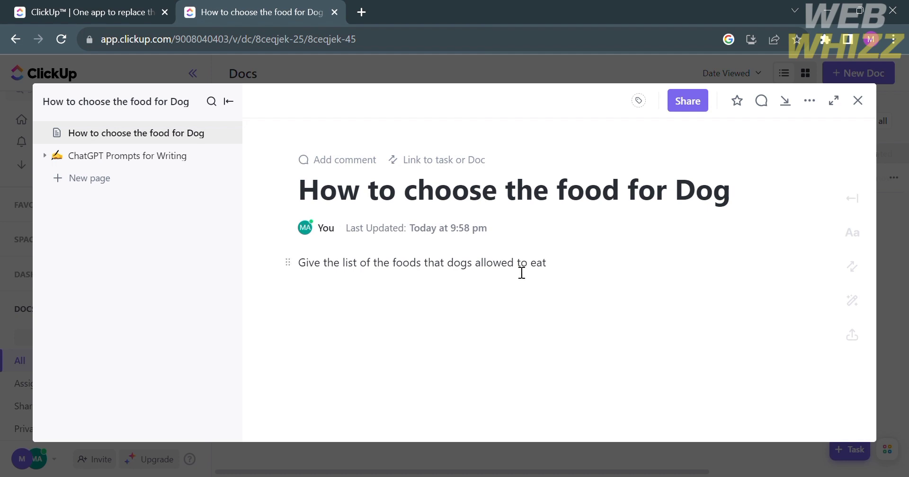
click(567, 270)
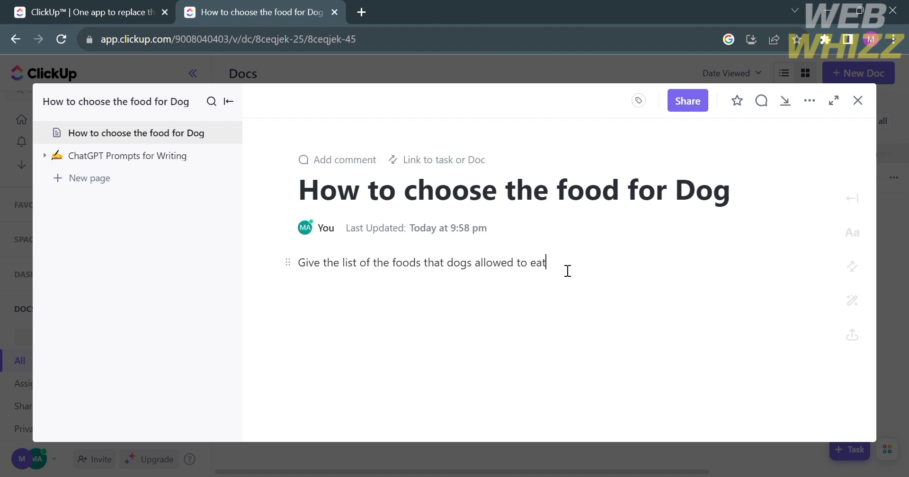
click(26, 142)
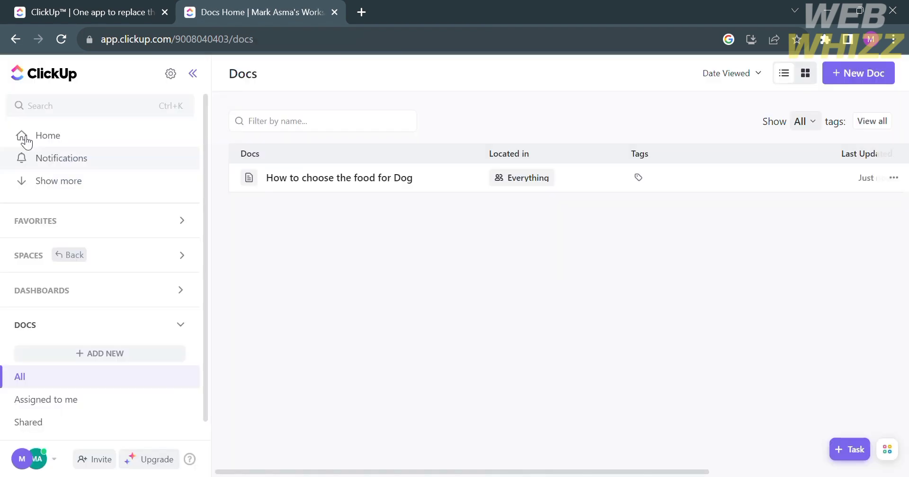